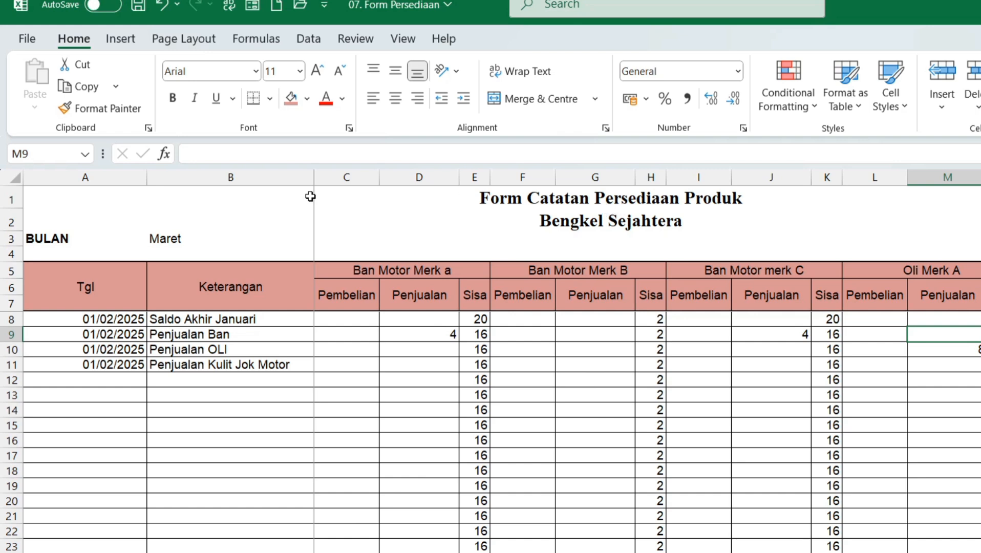
Change the BULAN value in cell B3 to Februari
left_click(168, 237)
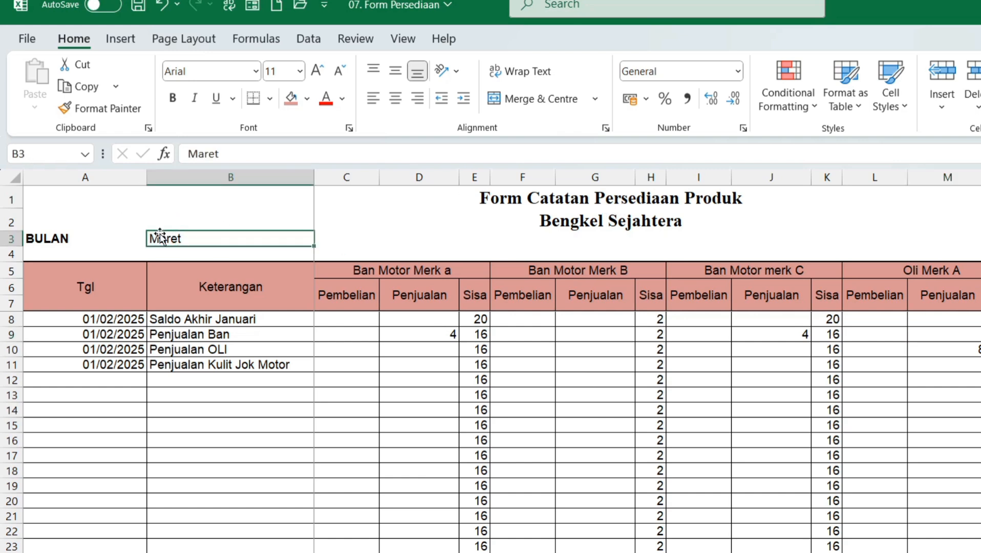
double_click(205, 241)
key("BackSpace")
key("BackSpace")
key("BackSpace")
key("BackSpace")
key("BackSpace")
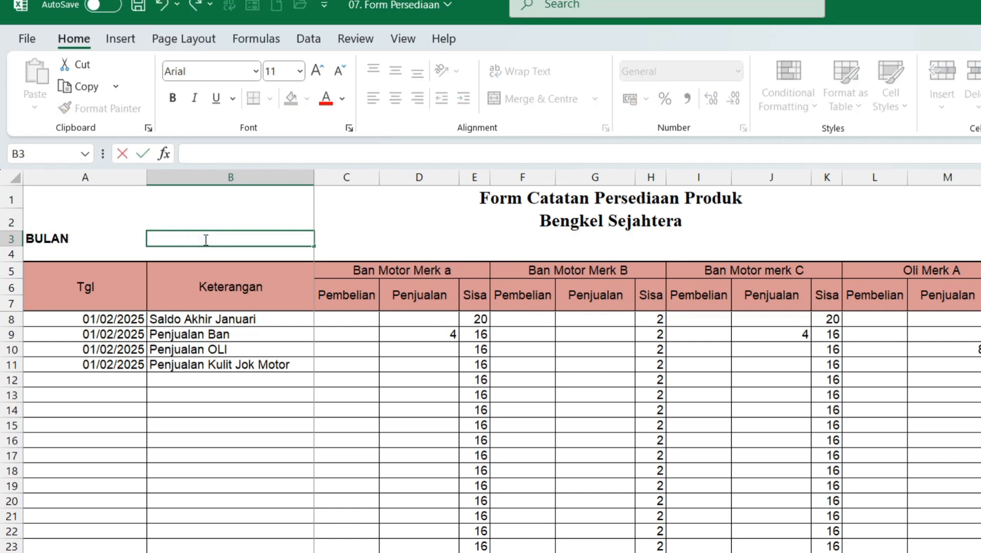
type("Februari")
key("Return")
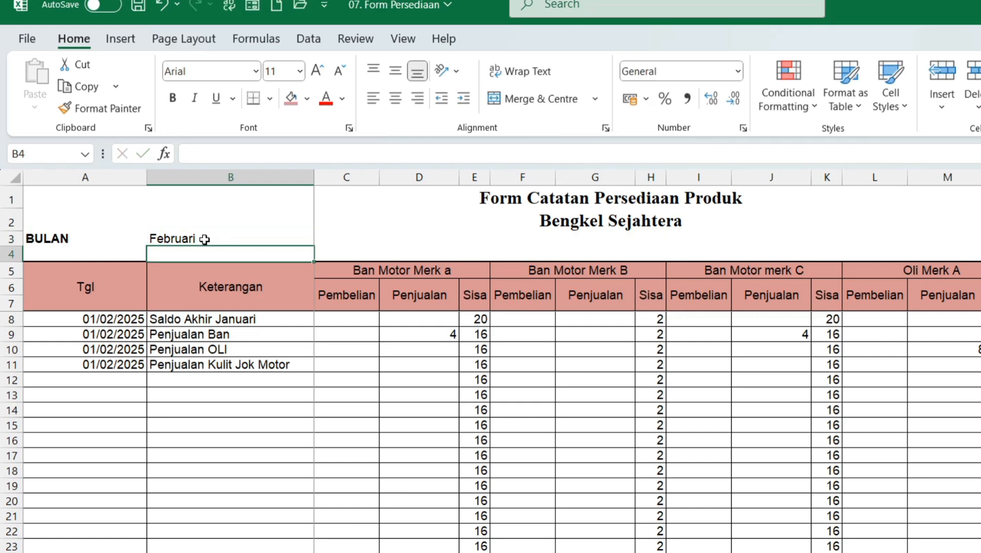
left_click(302, 224)
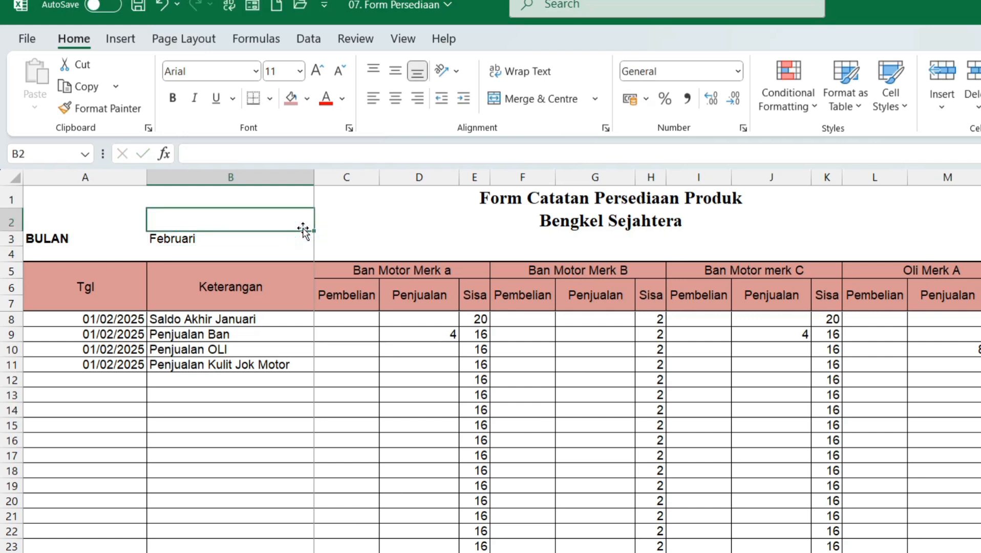
Examine the Tgl, Keterangan and product headings across the inventory form, including the Pembelian, Penjualan and Sisa columns under Ban Motor Merk a
left_click(97, 290)
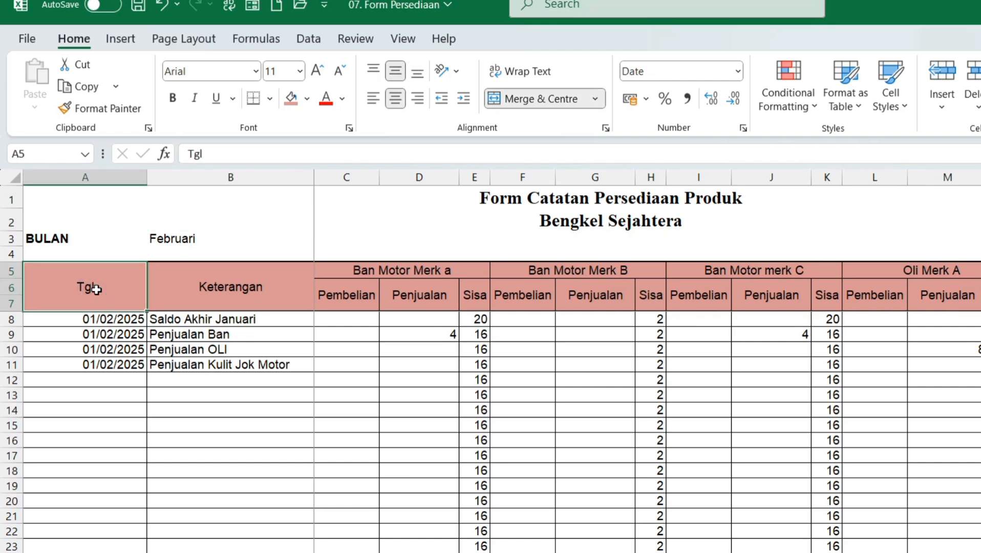
left_click(225, 279)
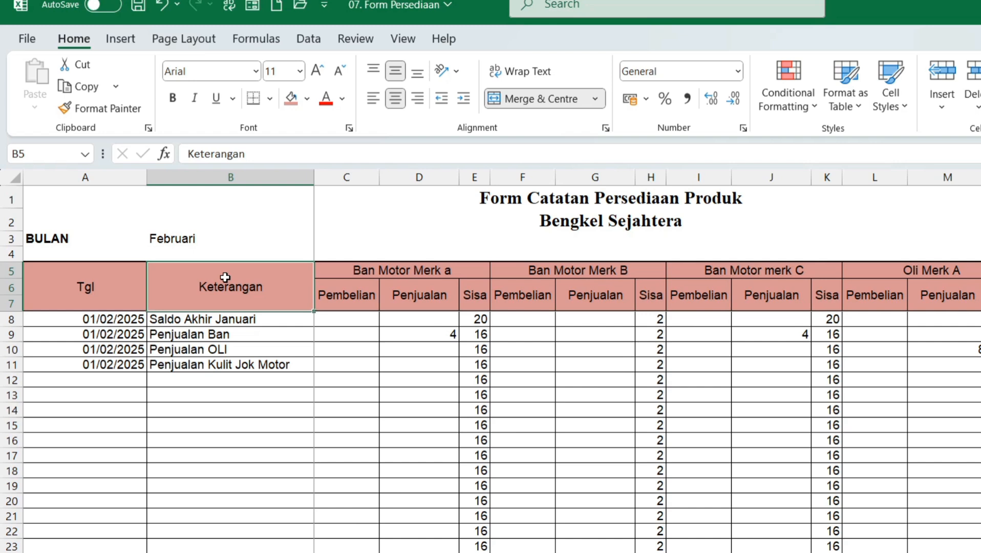
left_click(368, 267)
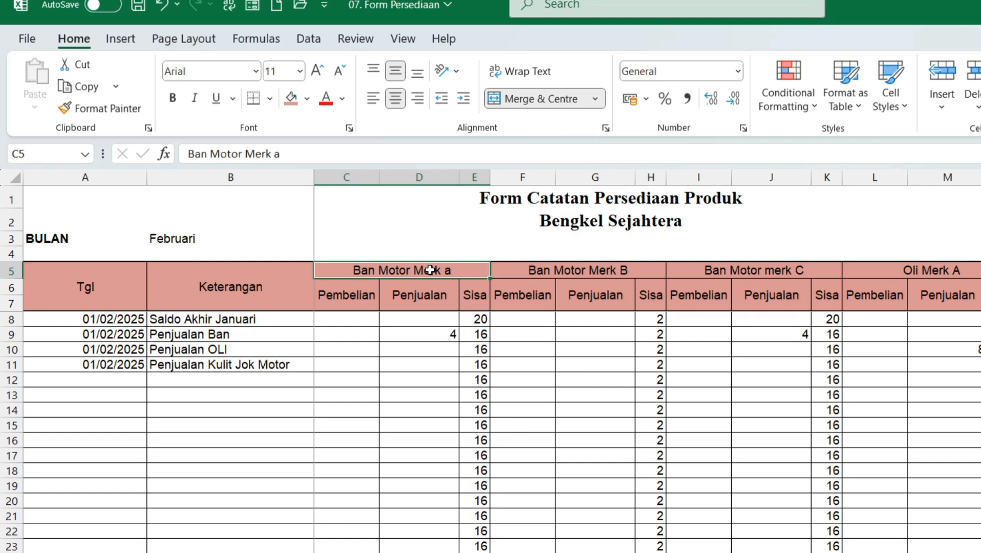
left_click(522, 269)
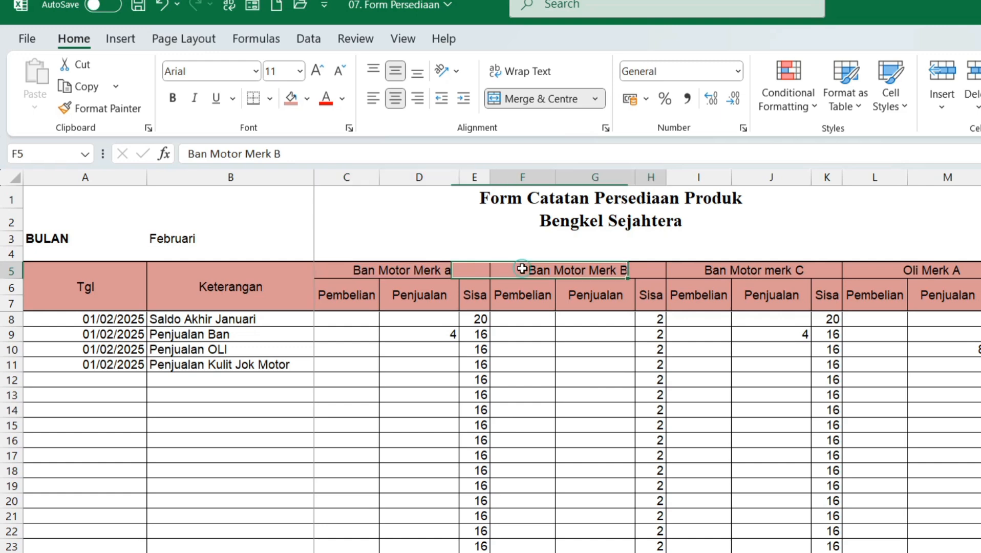
key("Right")
key("Right")
key("Right")
key("Right")
key("Right")
key("Right")
key("Right")
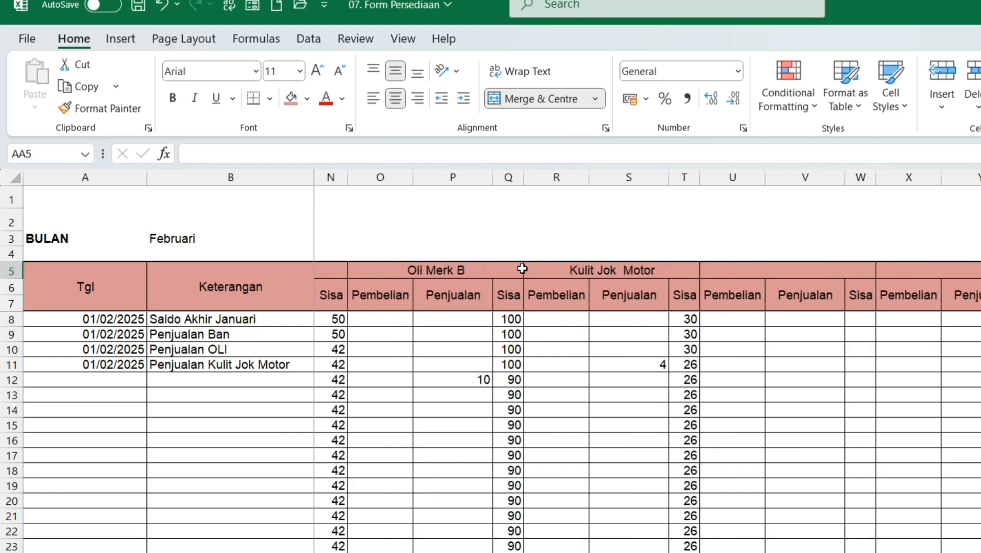
key("Left")
key("Left")
key("Left")
key("Left")
key("Left")
key("Left")
key("Left")
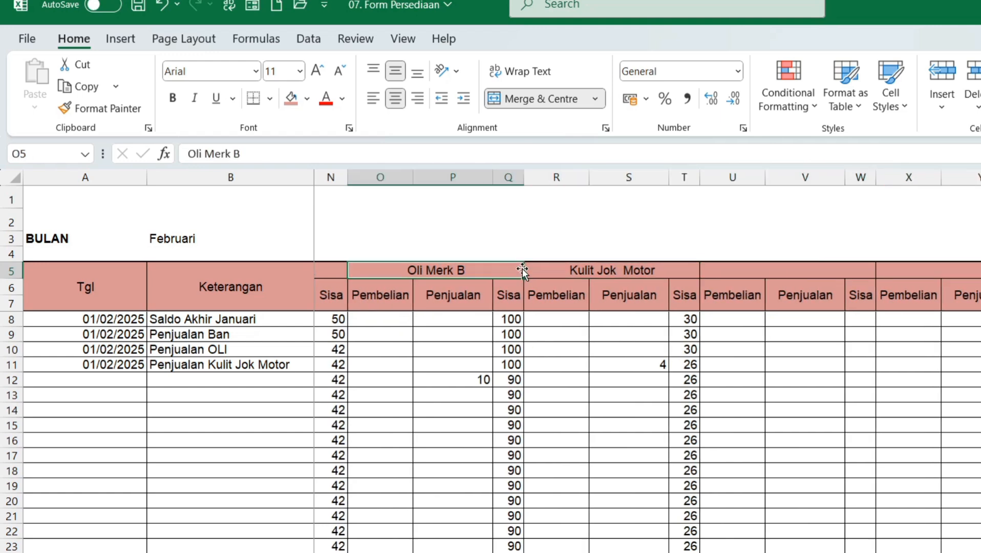
key("Left")
key("Left")
key("Left")
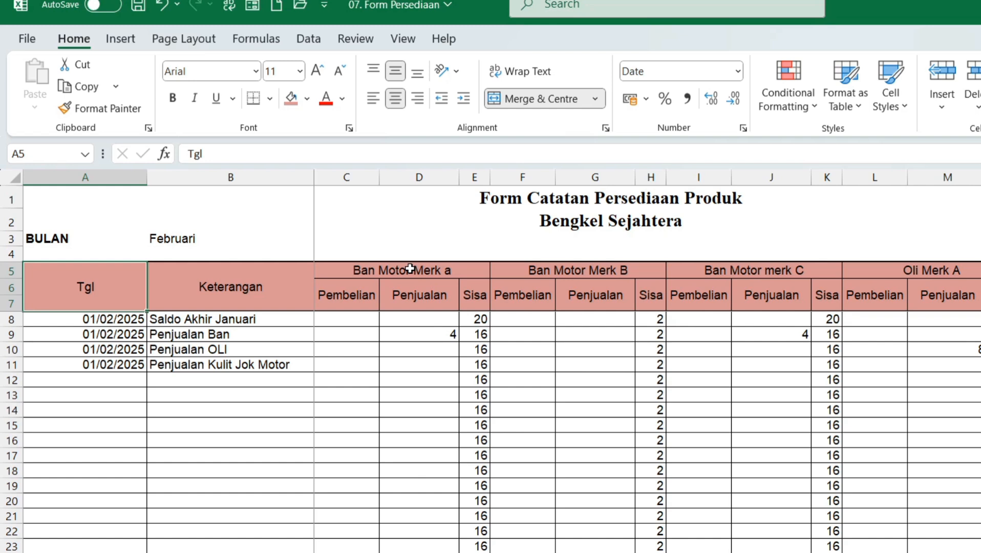
left_click(369, 291)
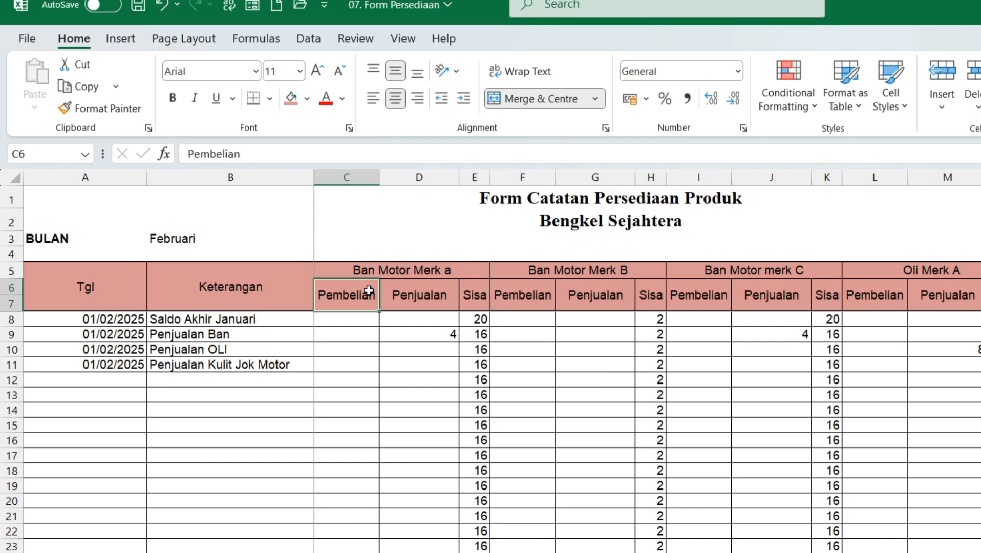
left_click(436, 298)
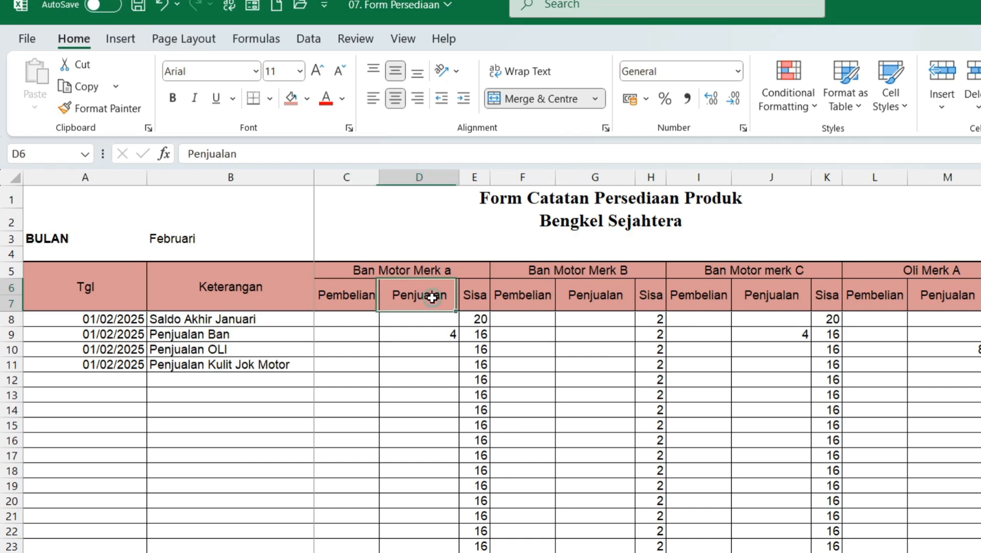
left_click(470, 297)
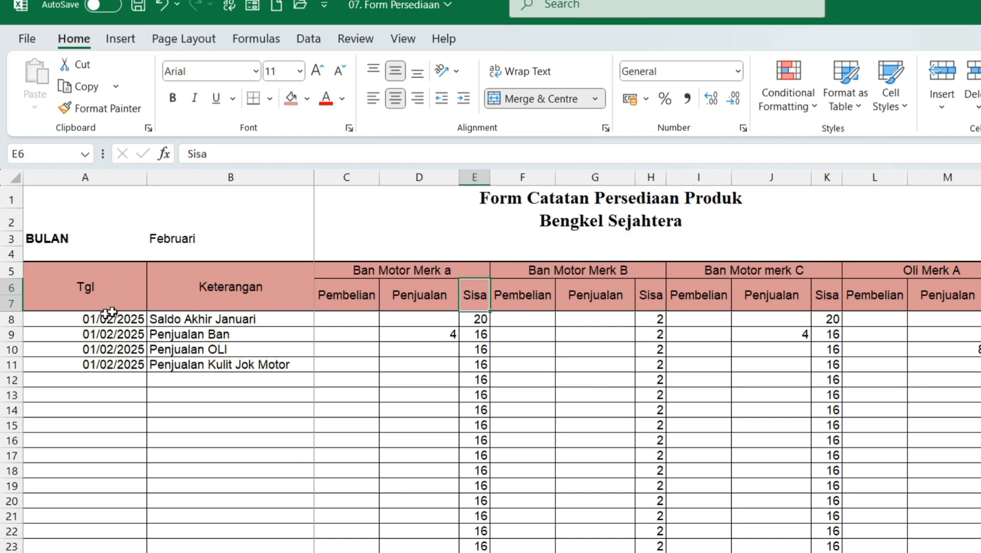
Replace the description of the first entry in cell B8 with "Persediaan akhir januari"
left_click(196, 321)
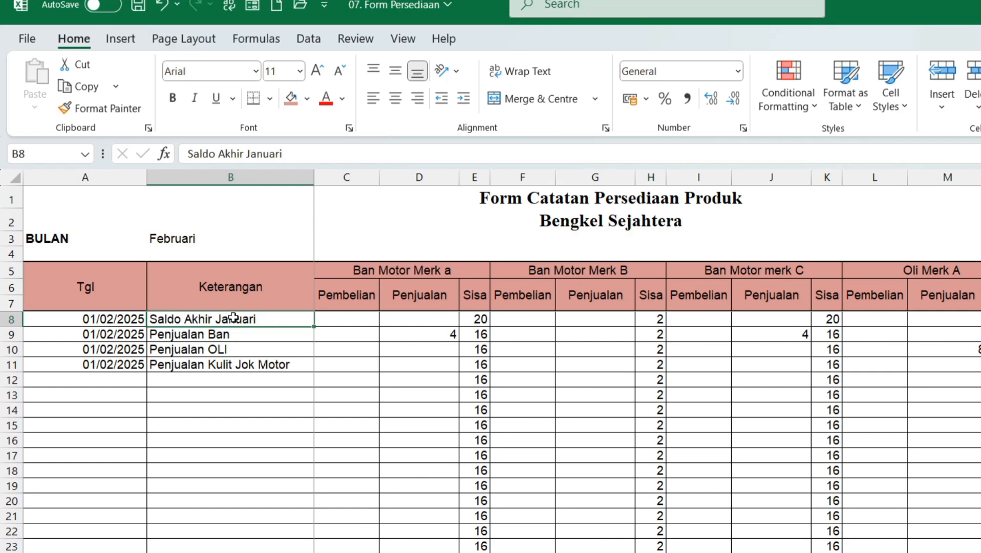
left_click(94, 321)
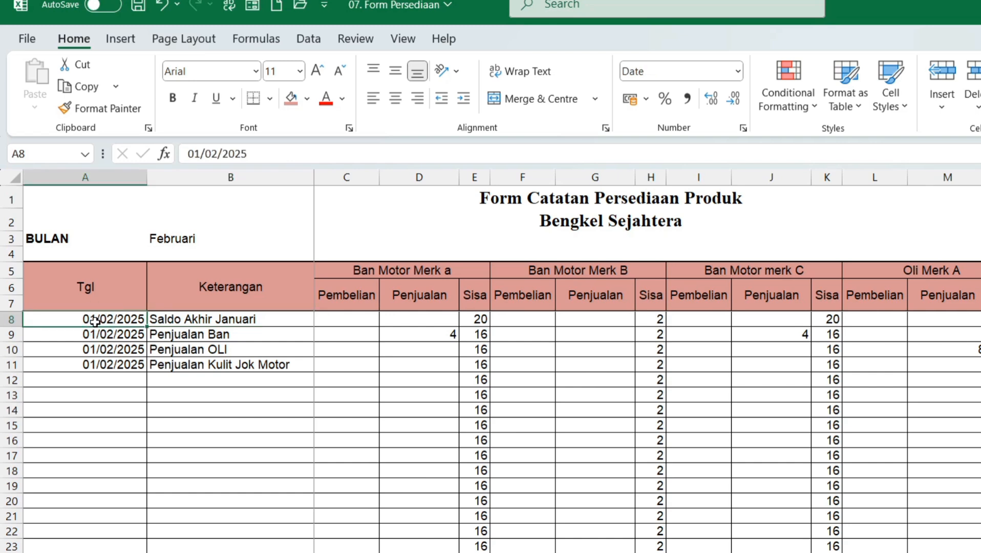
left_click(201, 319)
double_click(201, 320)
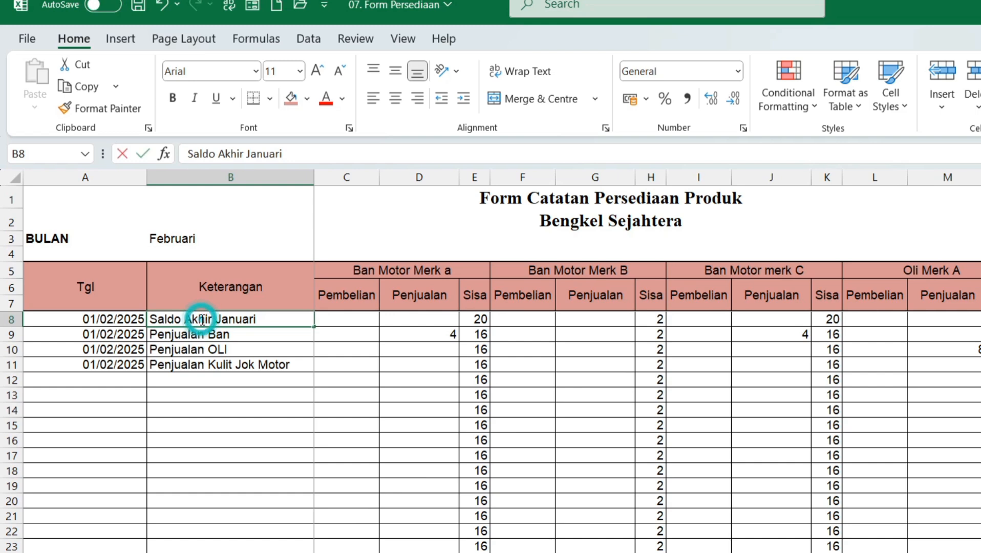
left_click(261, 317)
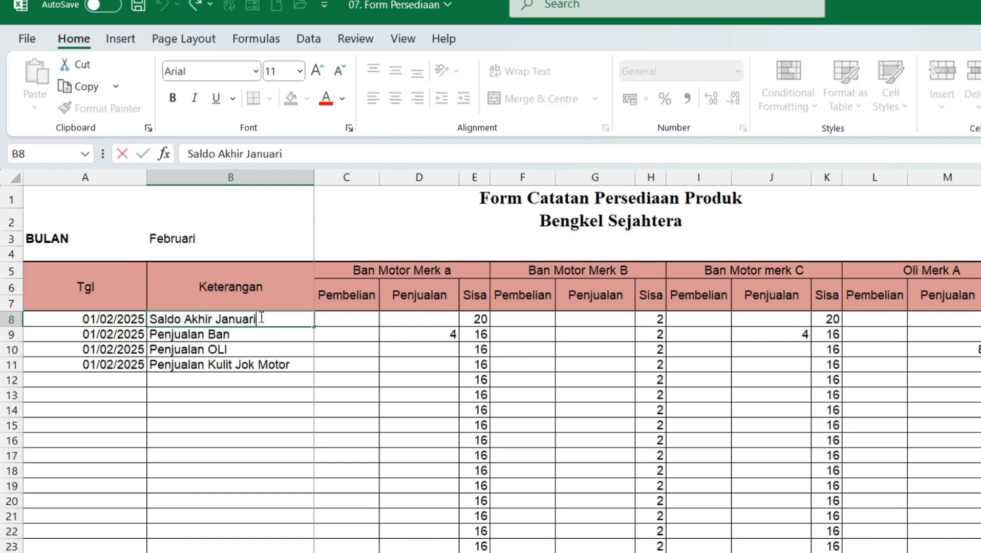
key("shift+Home")
type("s")
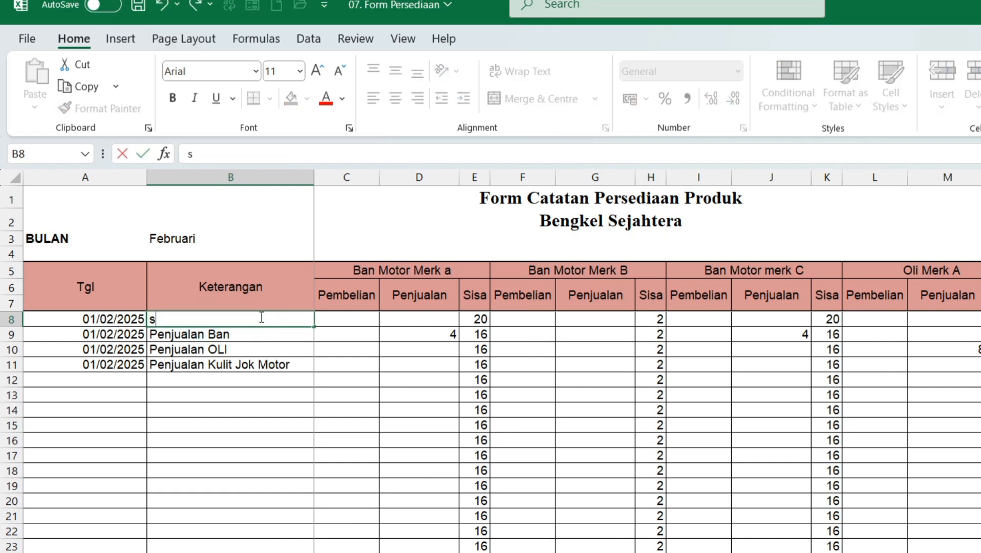
key("BackSpace")
type("Persediaa")
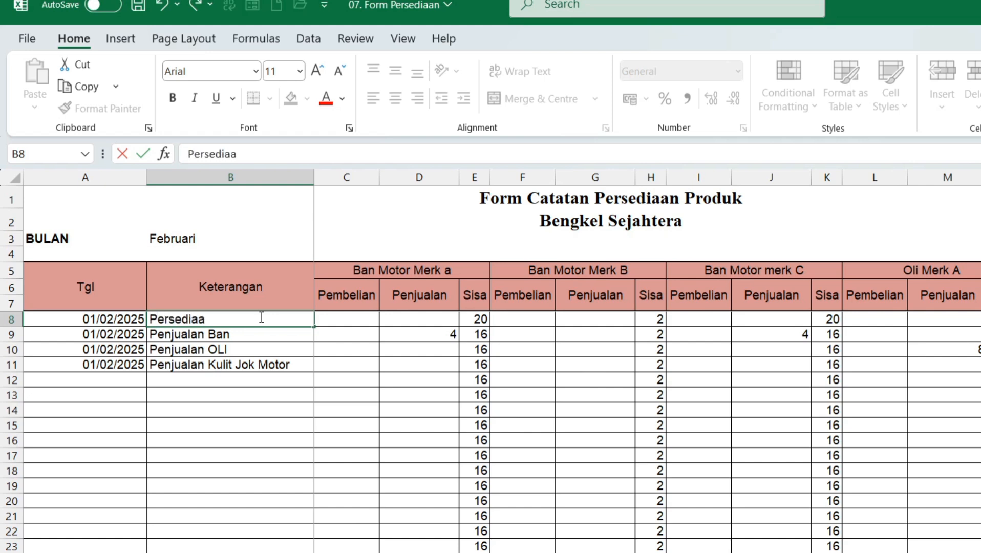
type("n akhir januari")
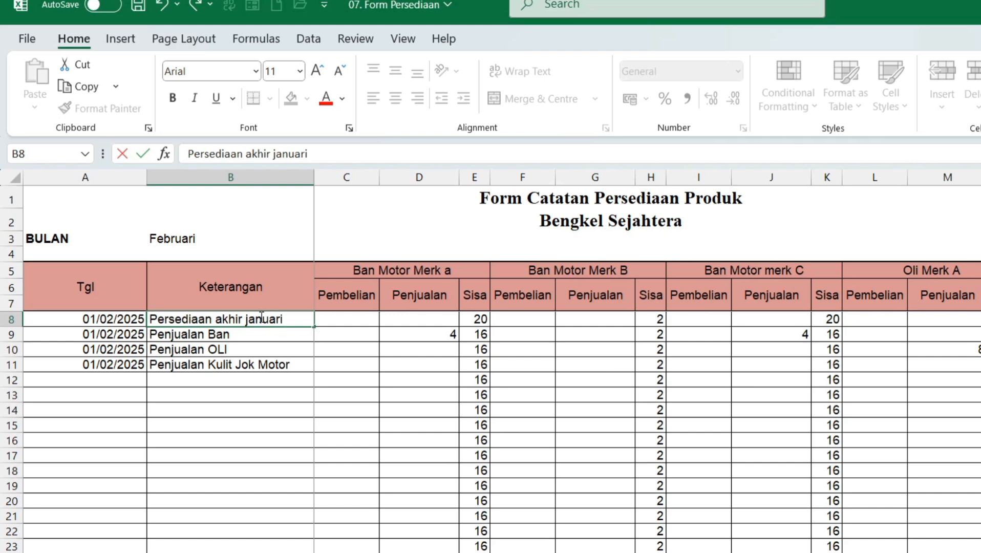
key("Return")
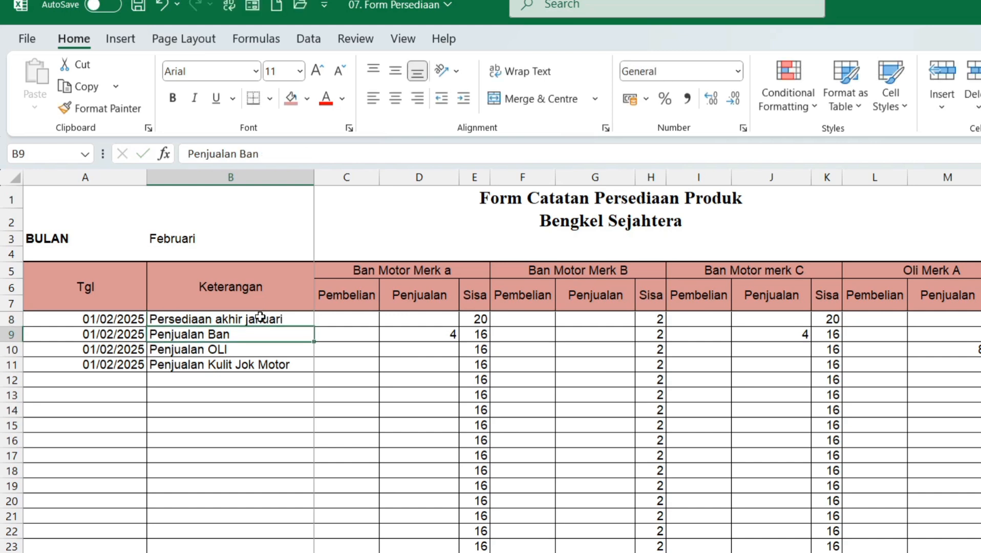
left_click(261, 318)
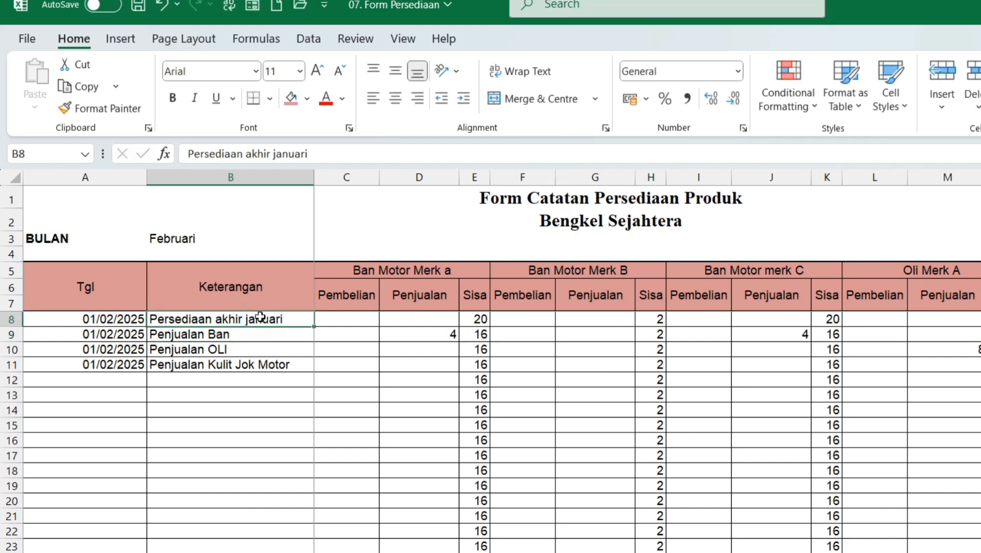
Try 30 as the opening Sisa of Ban Motor Merk a in cell E8 and restore it to 20
left_click(477, 319)
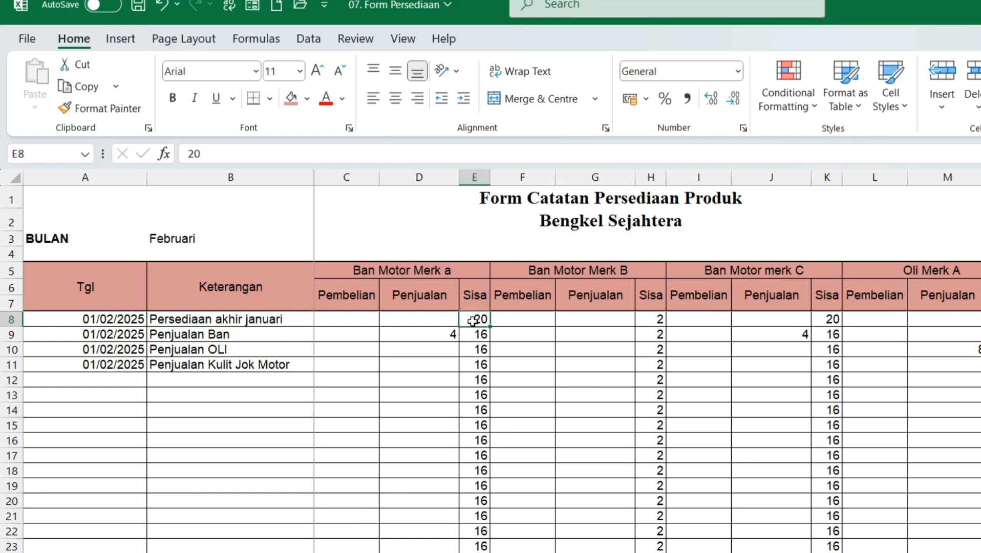
type("30")
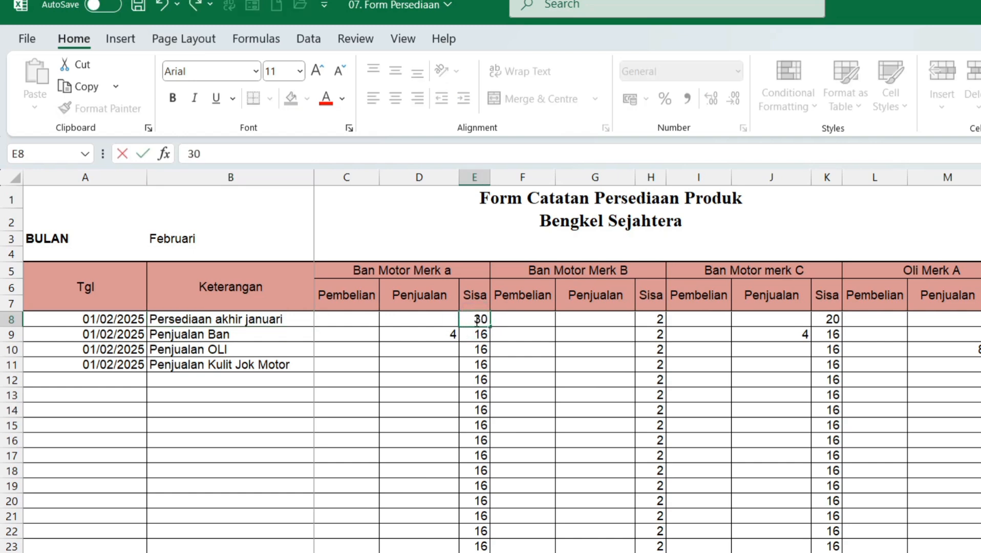
key("Return")
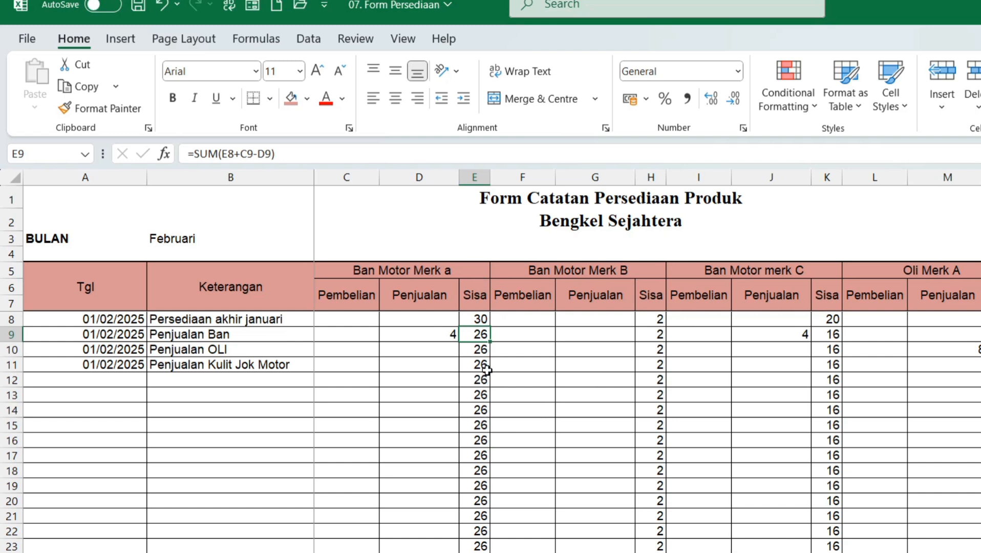
left_click(483, 319)
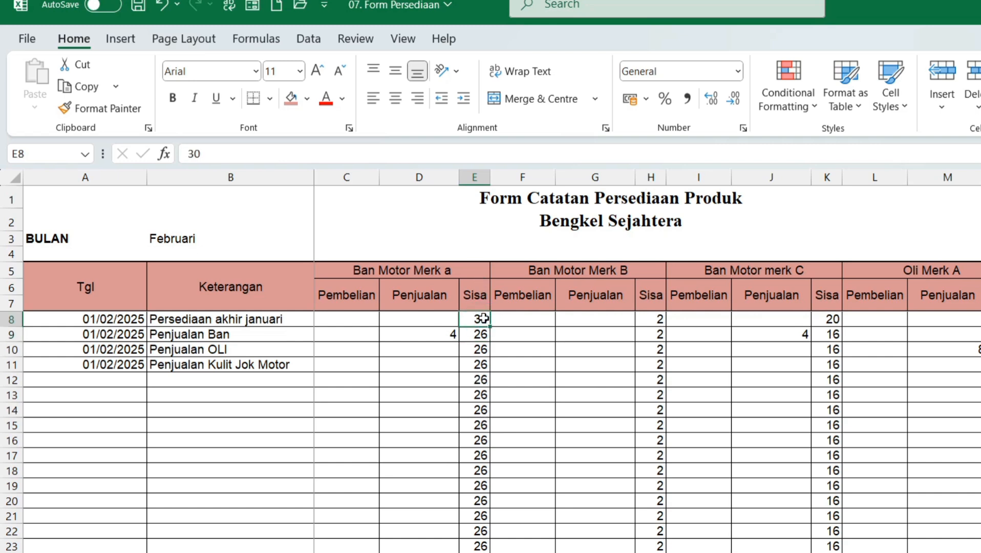
type("20")
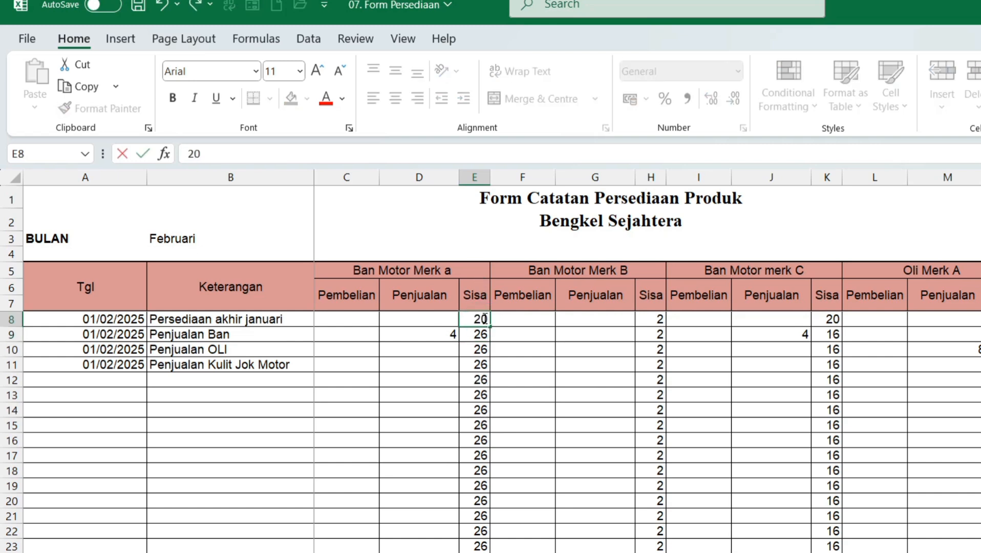
key("Return")
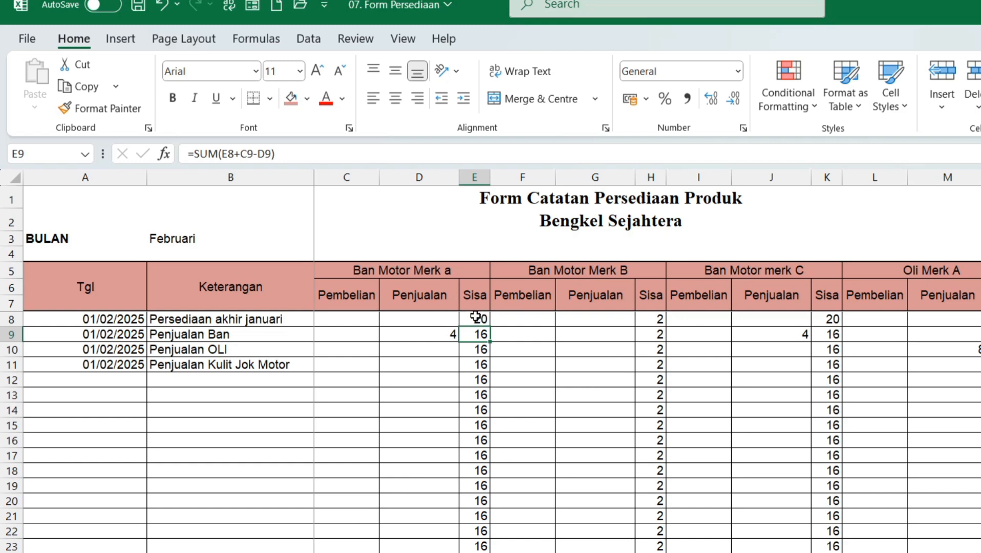
Review the opening Sisa values in row 8 for Ban Motor Merk a, Oli Merk A and Oli Merk B
left_click(476, 317)
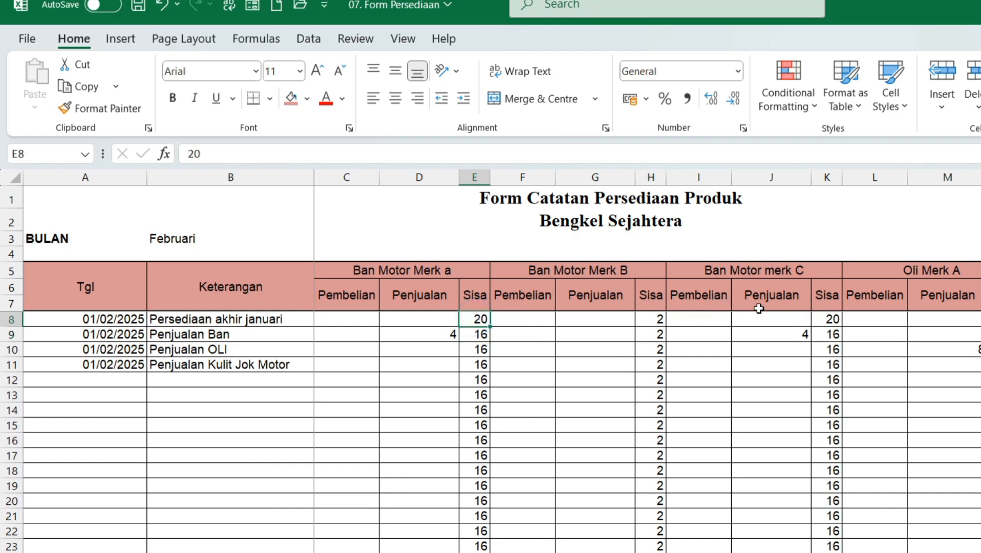
scroll(805, 314, "right", 2)
scroll(805, 314, "right", 3)
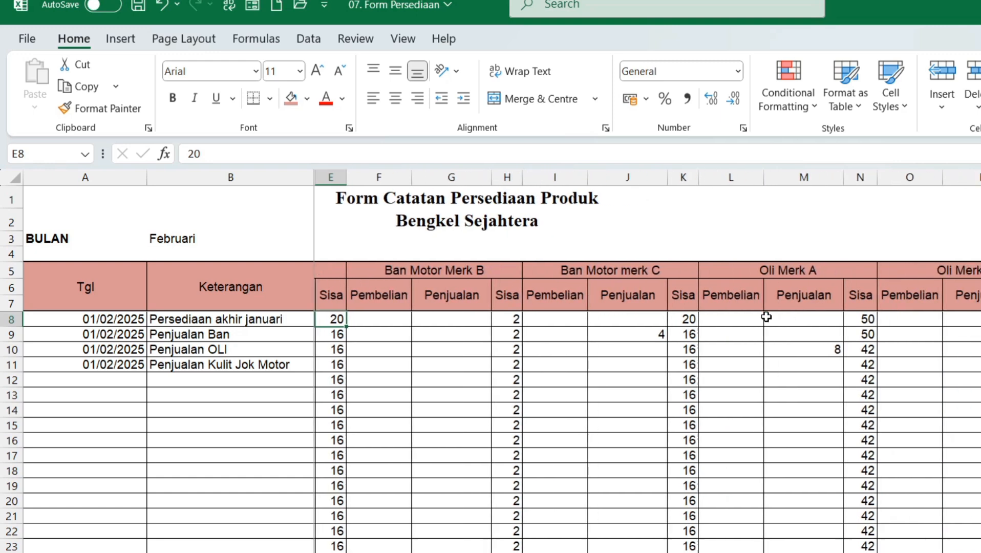
left_click(857, 318)
scroll(870, 320, "right", 3)
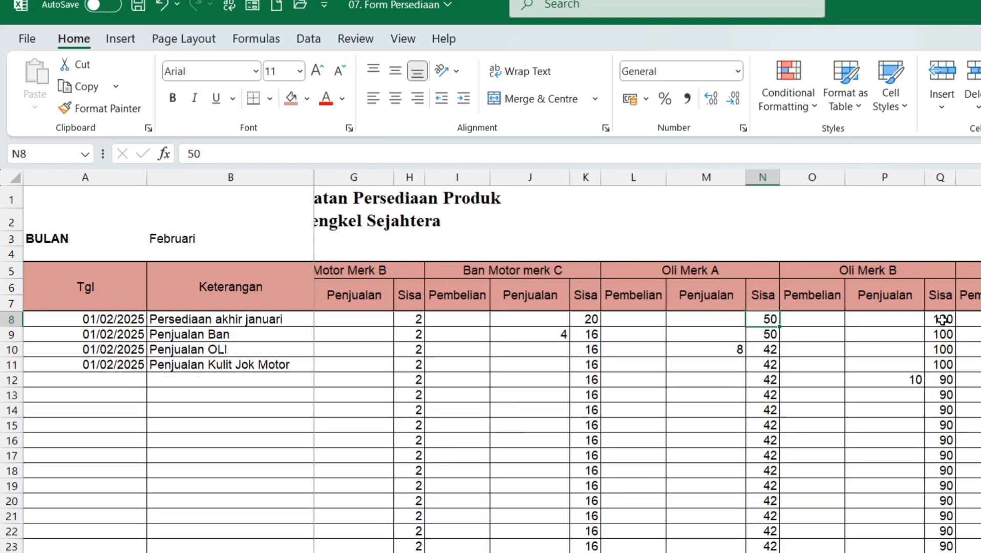
left_click(942, 320)
scroll(793, 370, "right", 2)
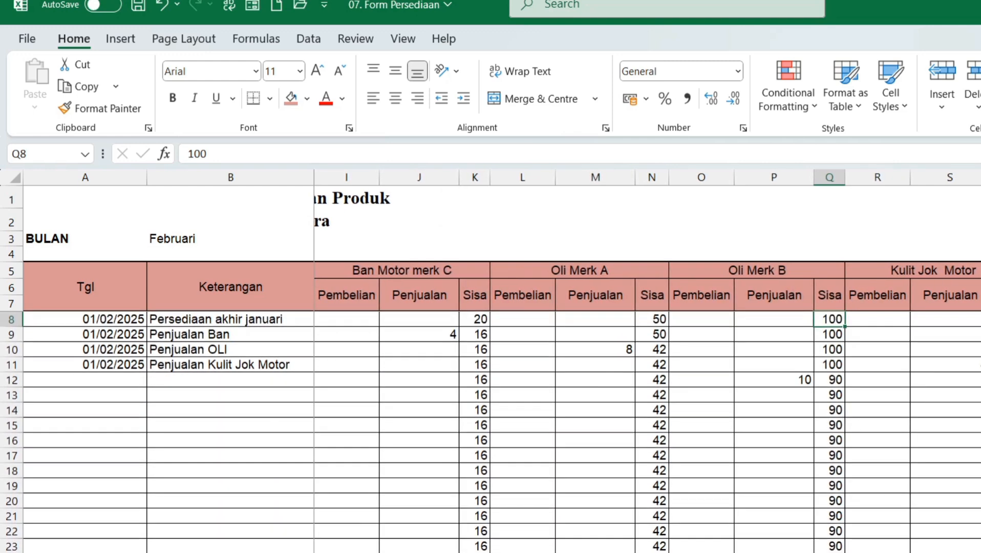
scroll(794, 370, "left", 6)
scroll(793, 370, "right", 3)
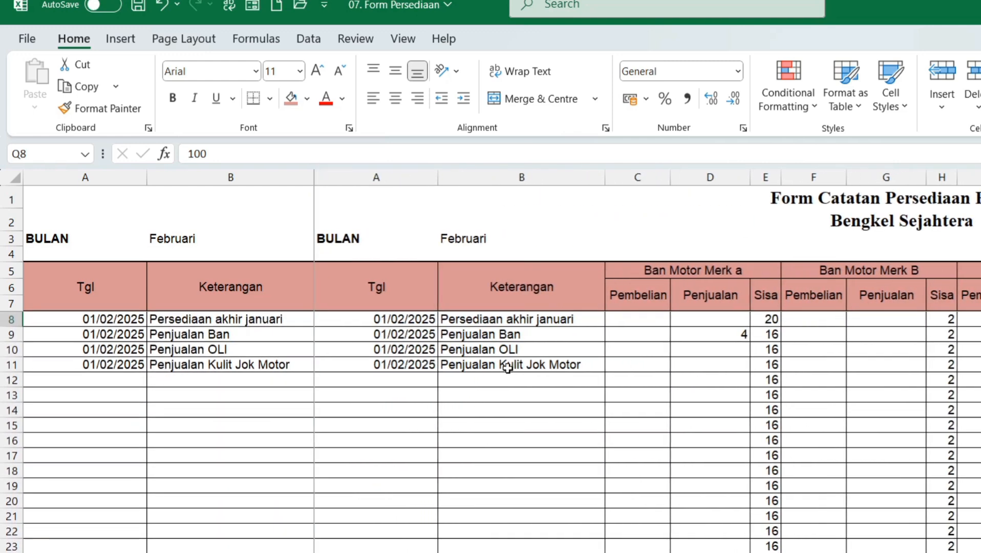
scroll(507, 368, "left", 1)
scroll(507, 368, "right", 2)
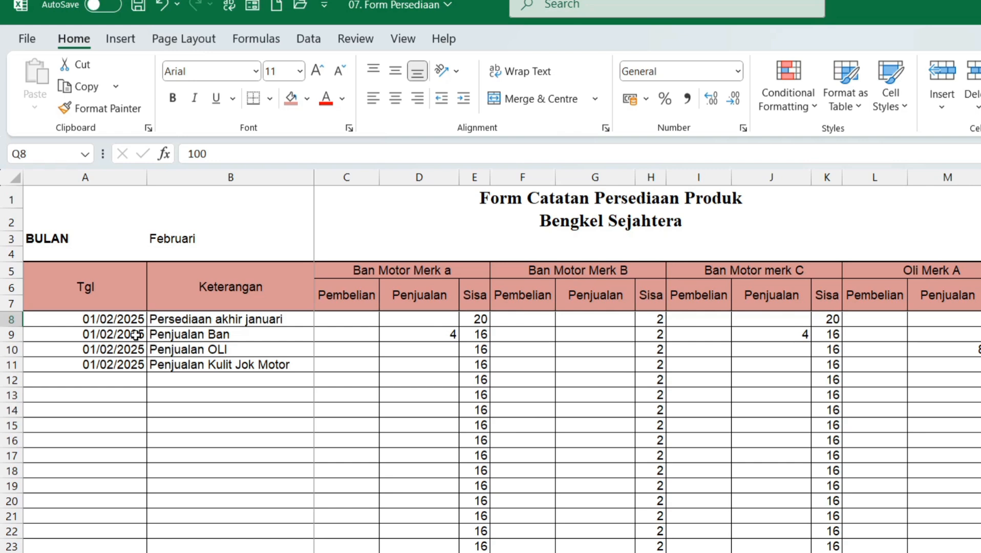
Set the Penjualan of Ban Motor Merk a to 6 for the Penjualan Ban entry in cell D9
left_click(194, 336)
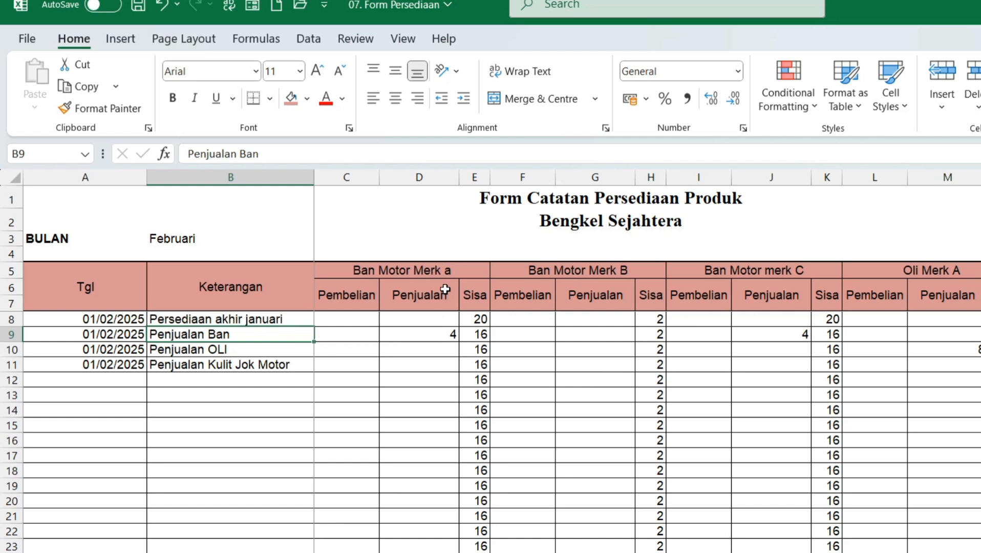
left_click(431, 271)
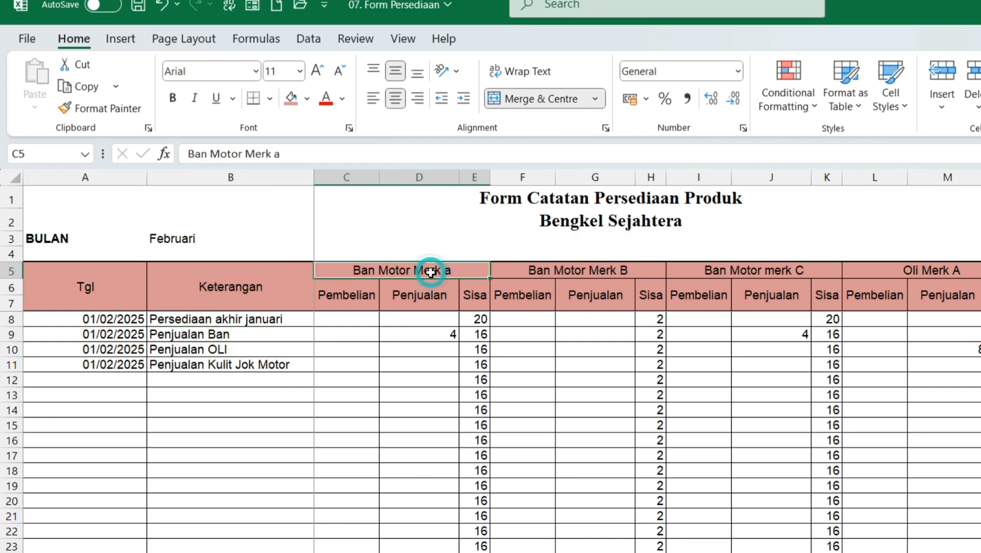
left_click(440, 339)
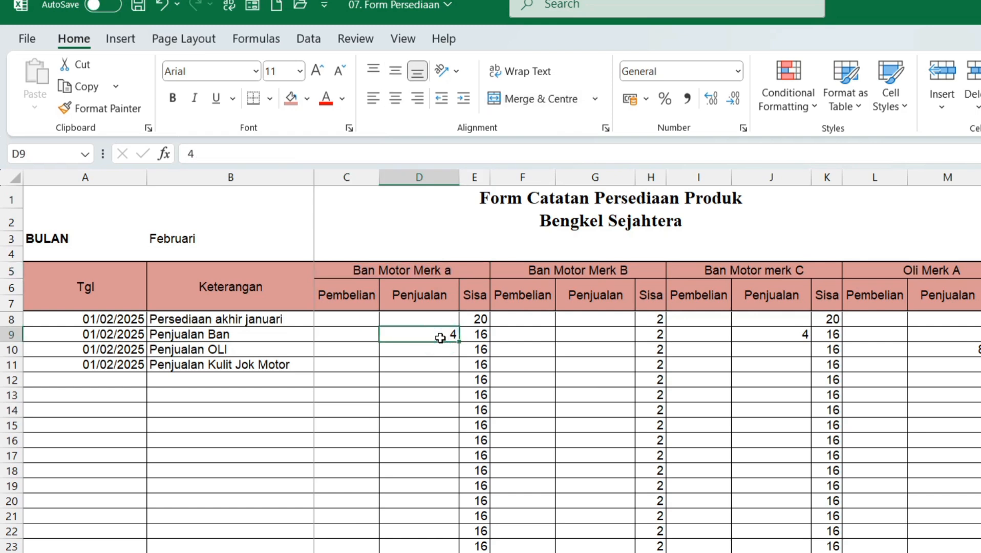
double_click(440, 339)
key("BackSpace")
type("6")
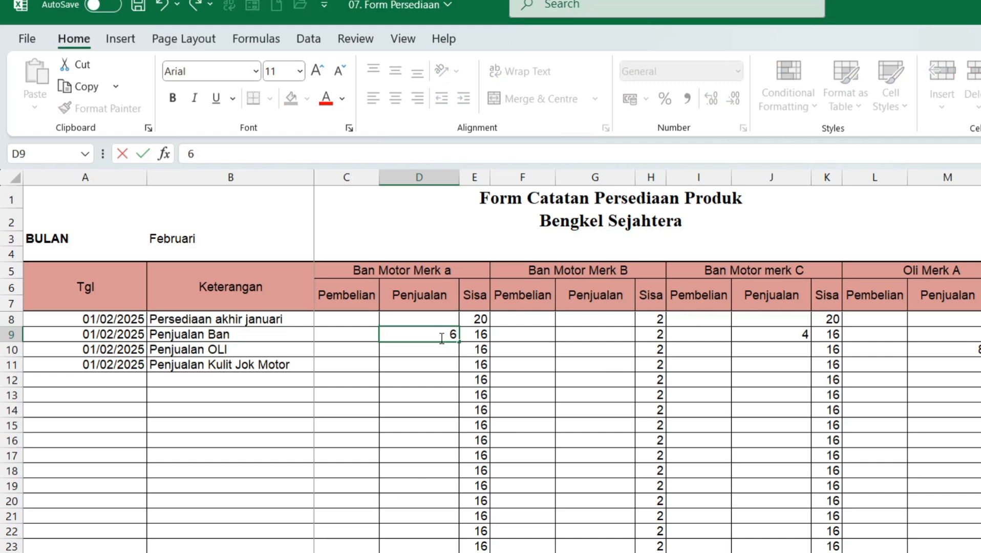
key("Return")
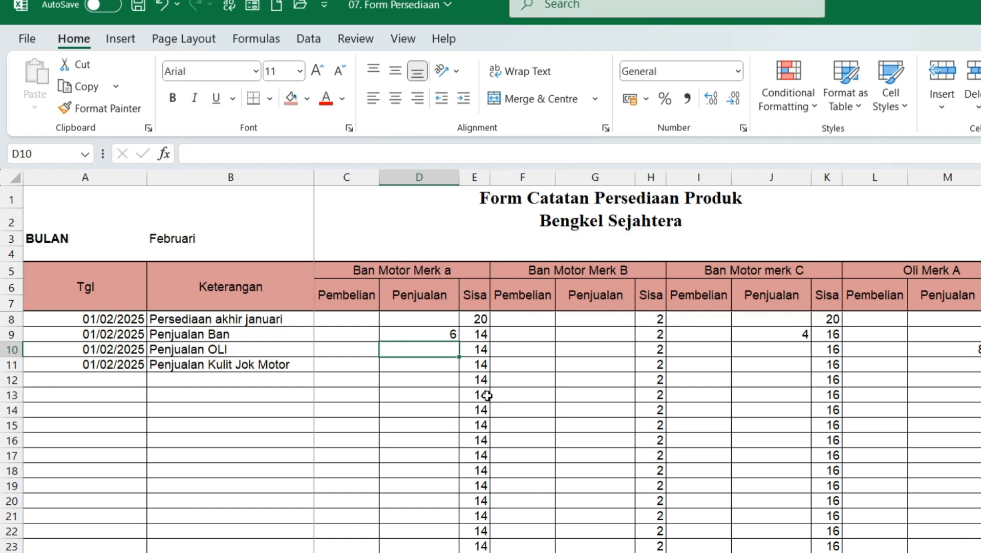
Record a Penjualan of 1 for Ban Motor Merk B in the Penjualan Ban entry, cell G9
left_click(580, 339)
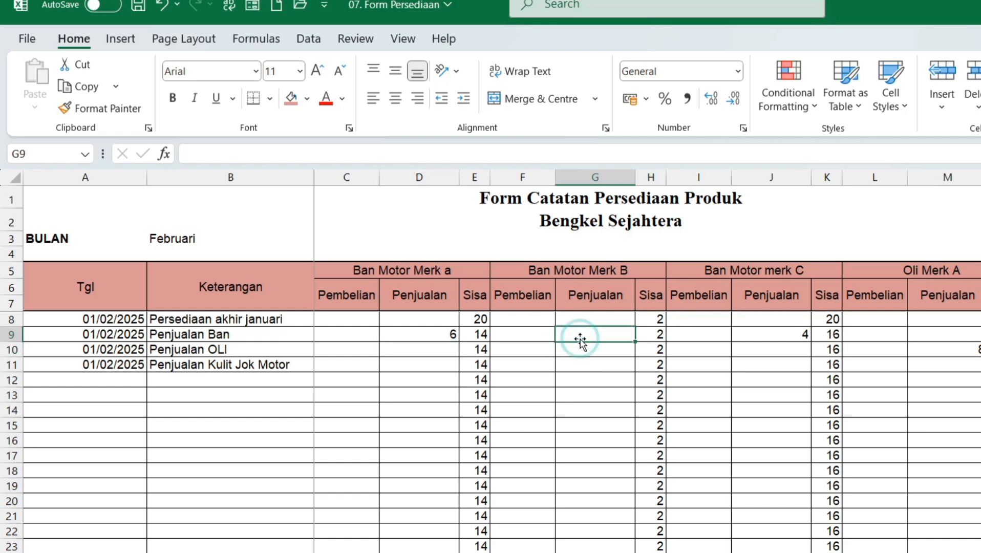
type("3")
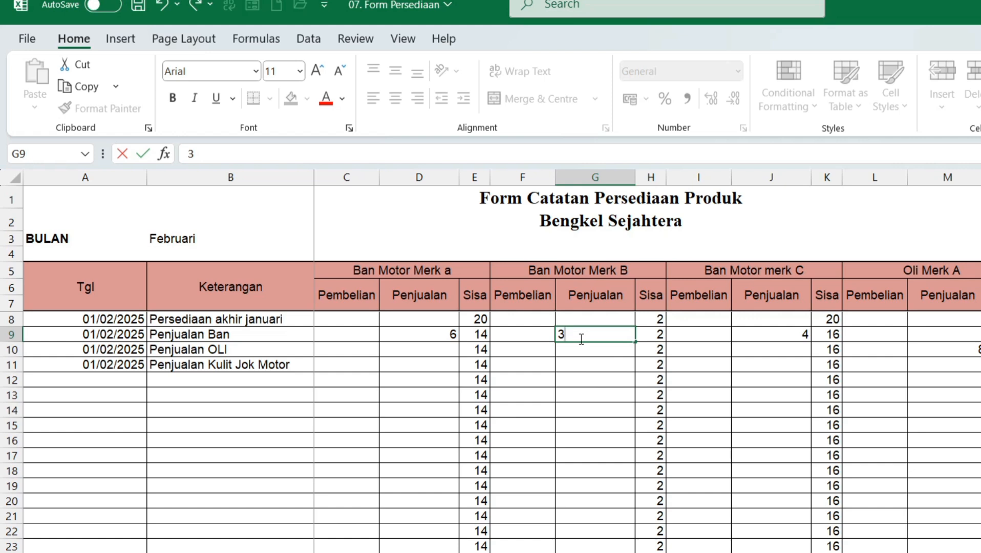
key("BackSpace")
type("1")
key("Return")
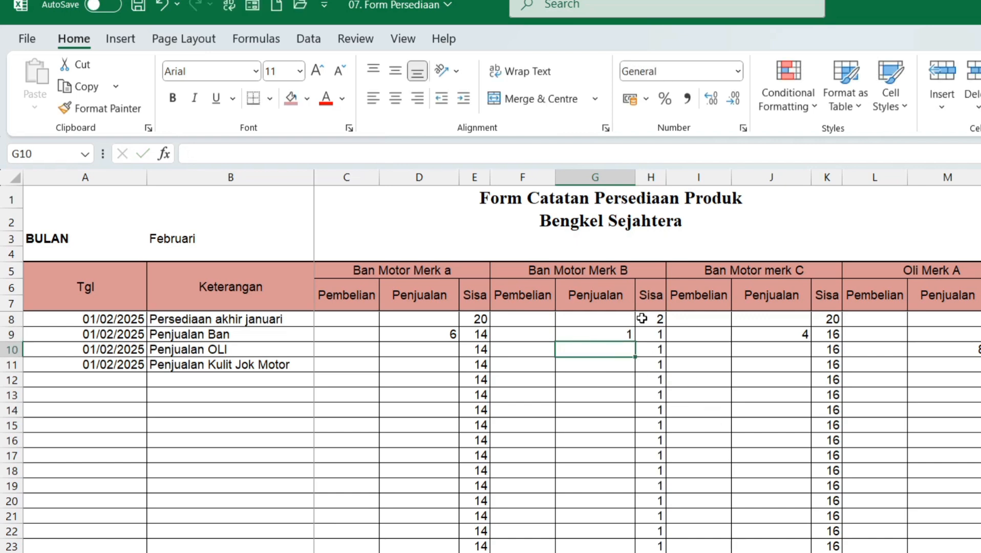
Set the Penjualan of Ban Motor merk C to 5 for the Penjualan Ban entry in cell J9
left_click(799, 335)
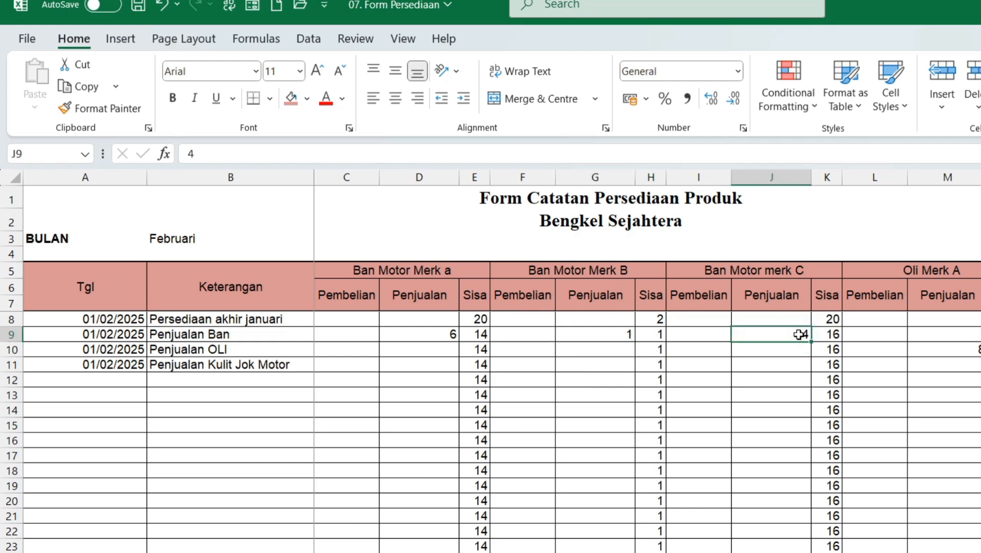
type("5")
key("Return")
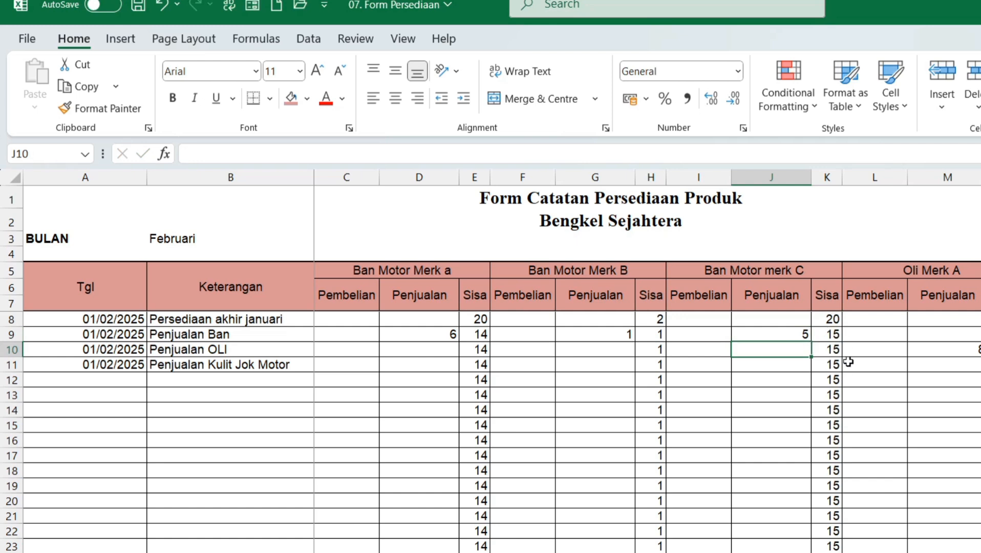
Set the Penjualan of Oli Merk A to 6 for the Penjualan OLI entry in cell M10
left_click(264, 348)
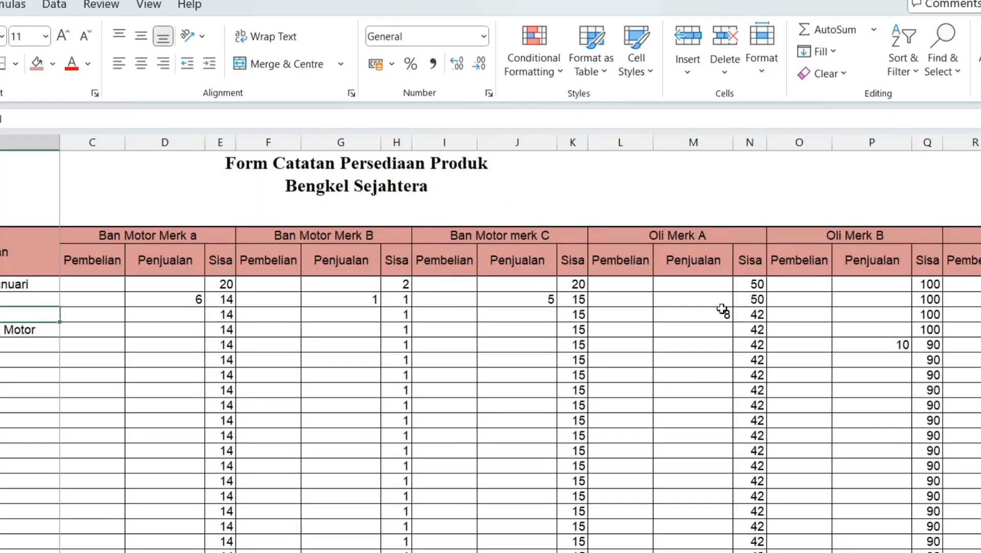
left_click(720, 314)
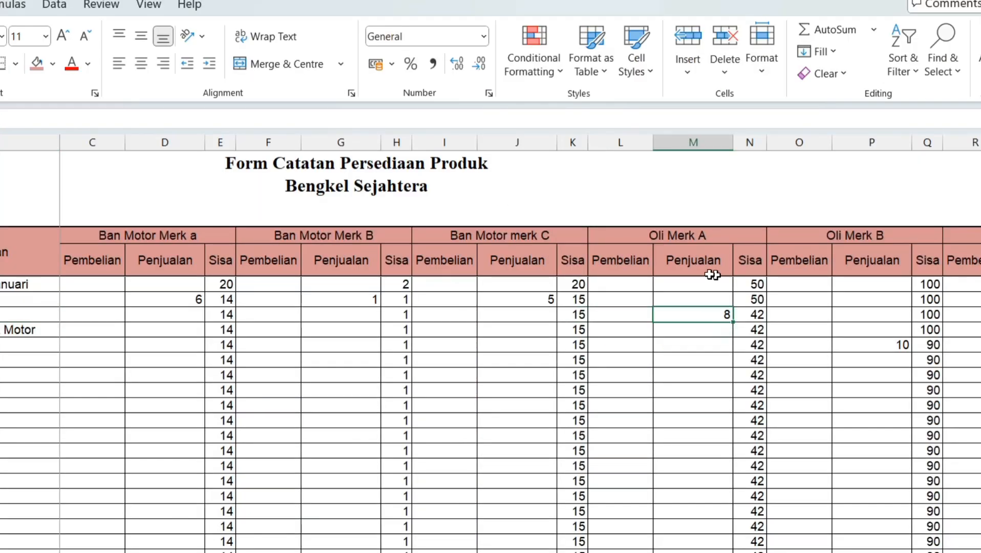
double_click(727, 315)
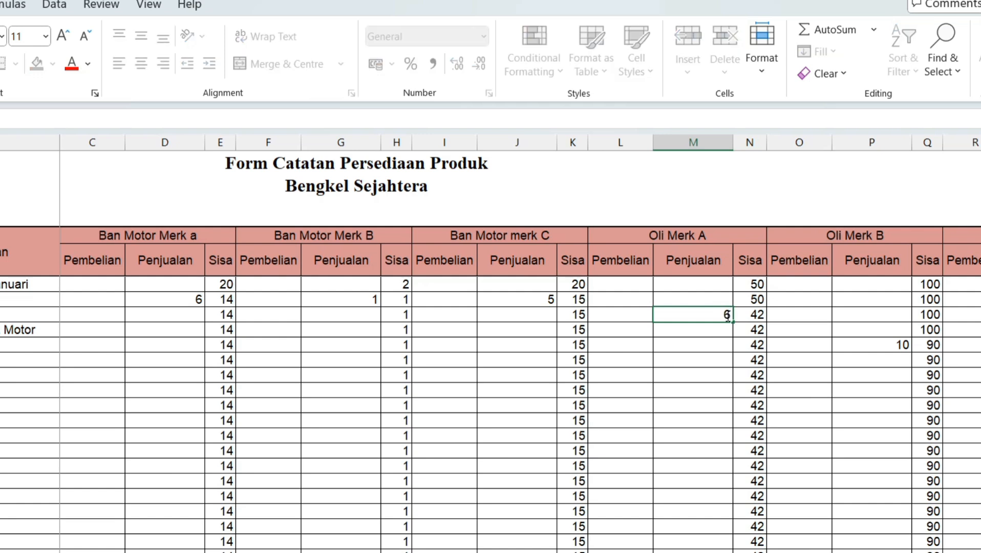
key("Return")
type("\\")
key("BackSpace")
key("Return")
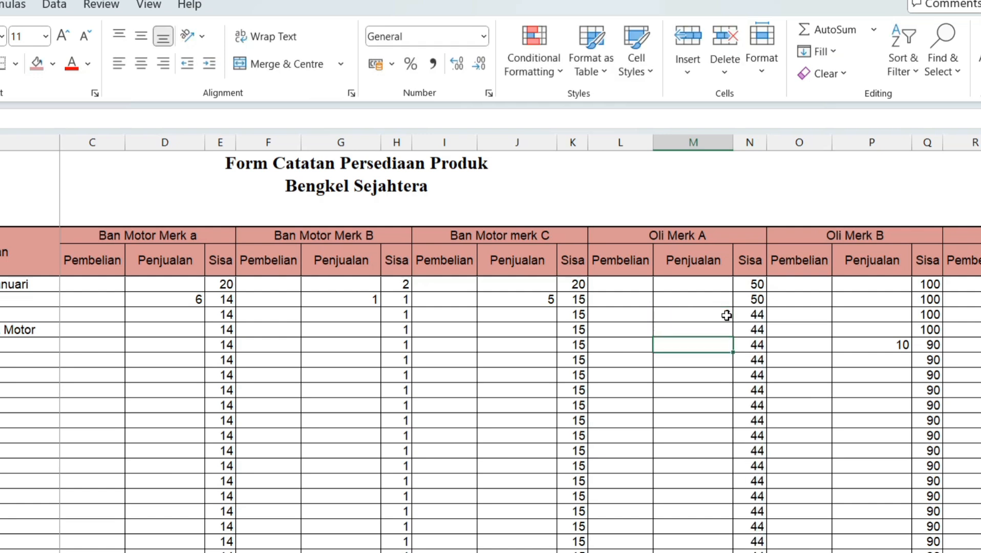
left_click(757, 302)
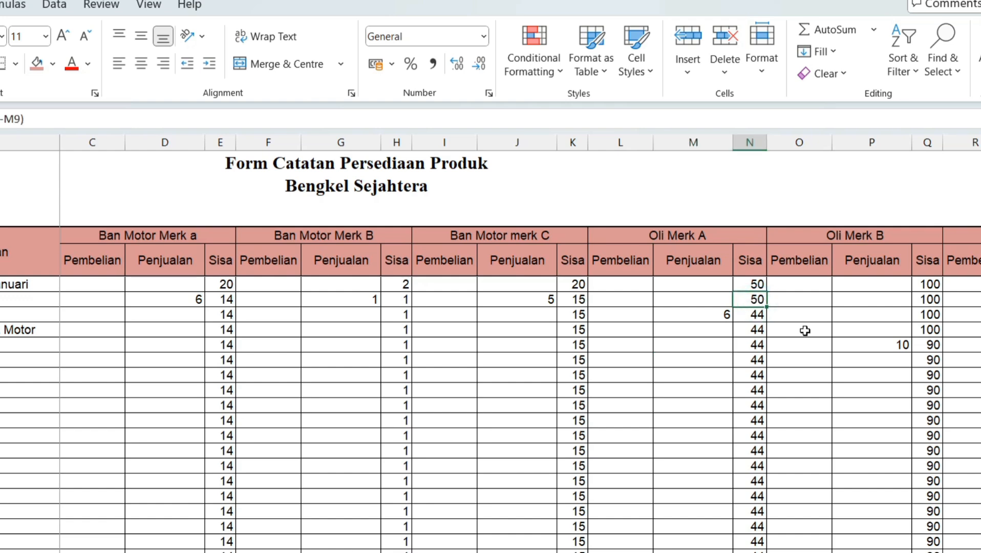
Start a new entry in row 12 by entering the date 02/02/2025 in the Tgl column
scroll(805, 331, "right", 3)
scroll(805, 331, "left", 3)
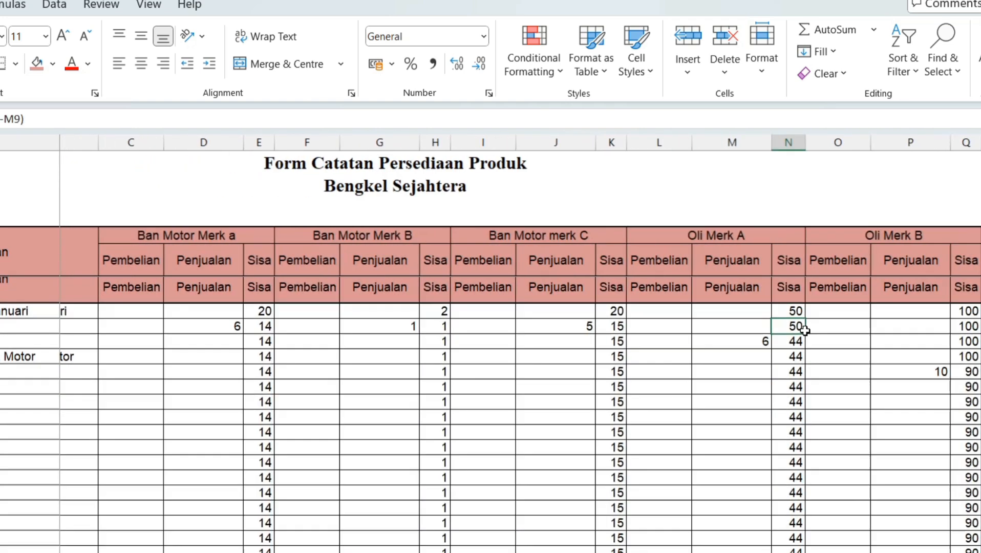
scroll(140, 399, "right", 2)
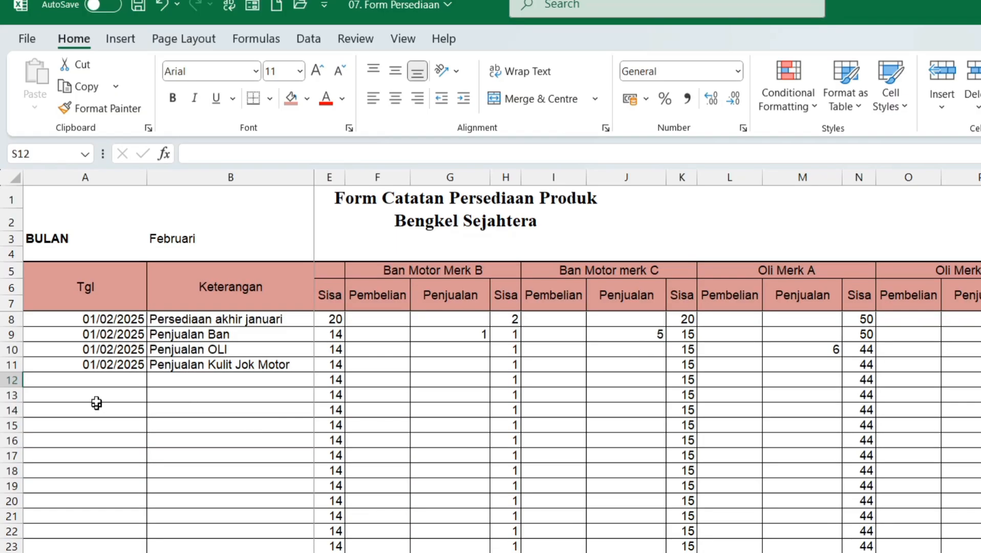
left_click(99, 380)
type("0")
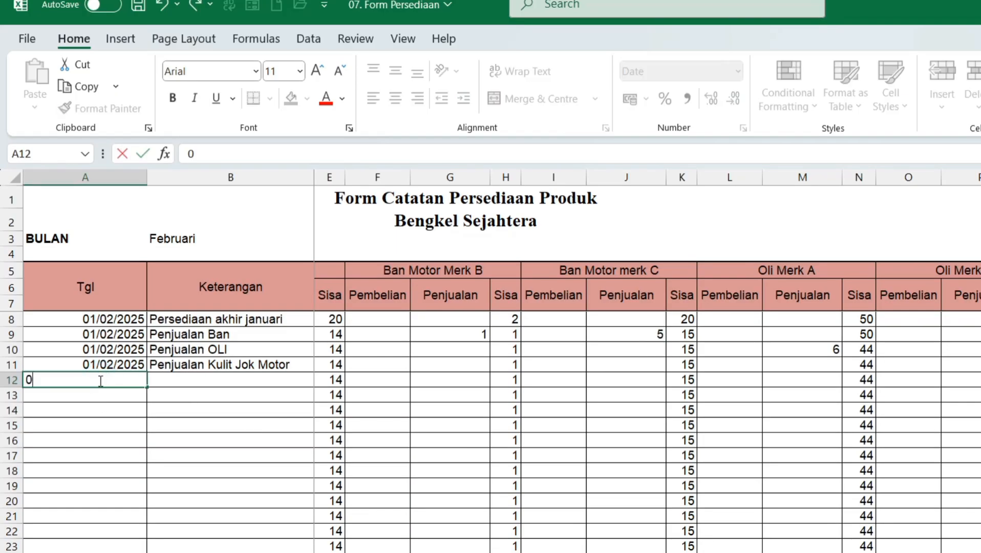
type("2/02/2025")
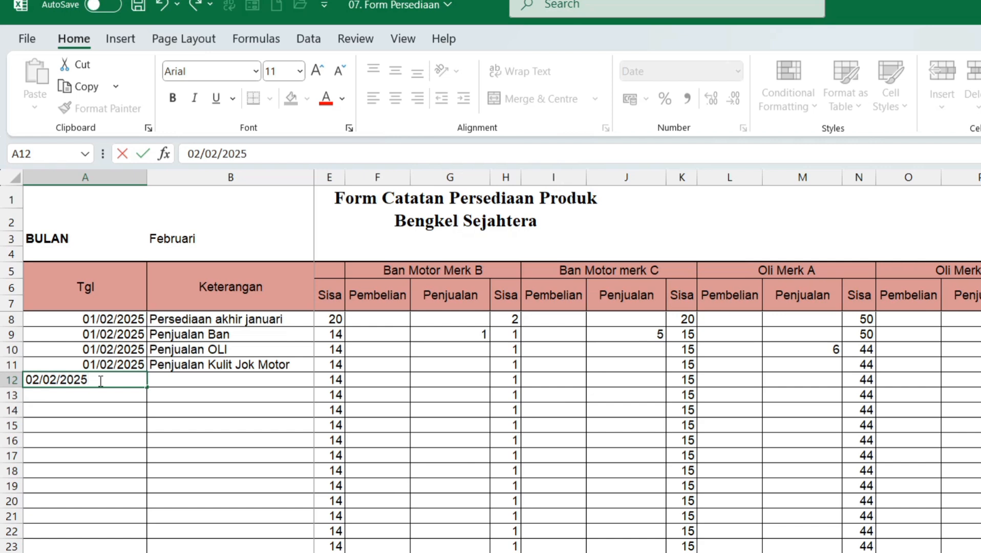
key("Tab")
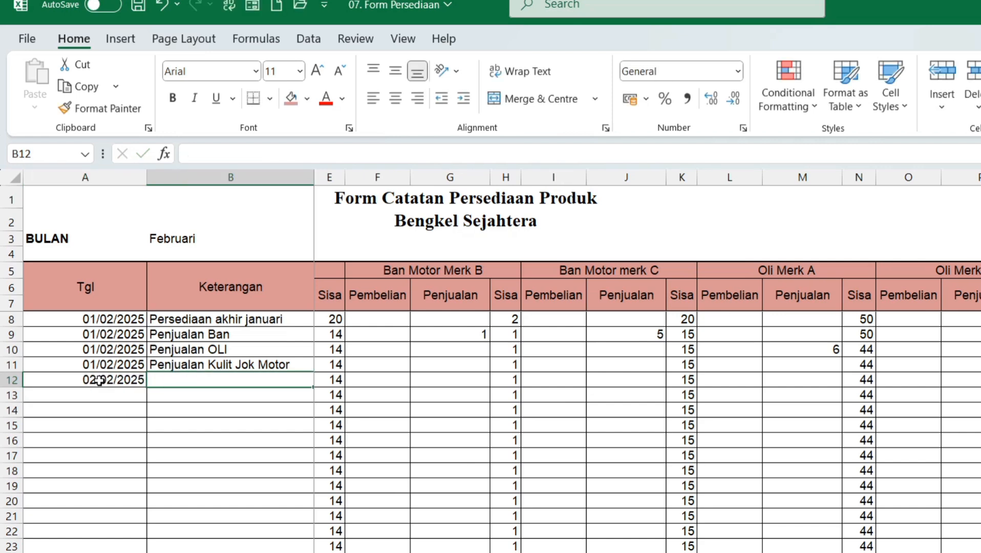
Enter "Pembelian Ban motor" as the Keterangan of the 02/02/2025 entry in cell B12
type("Pembel")
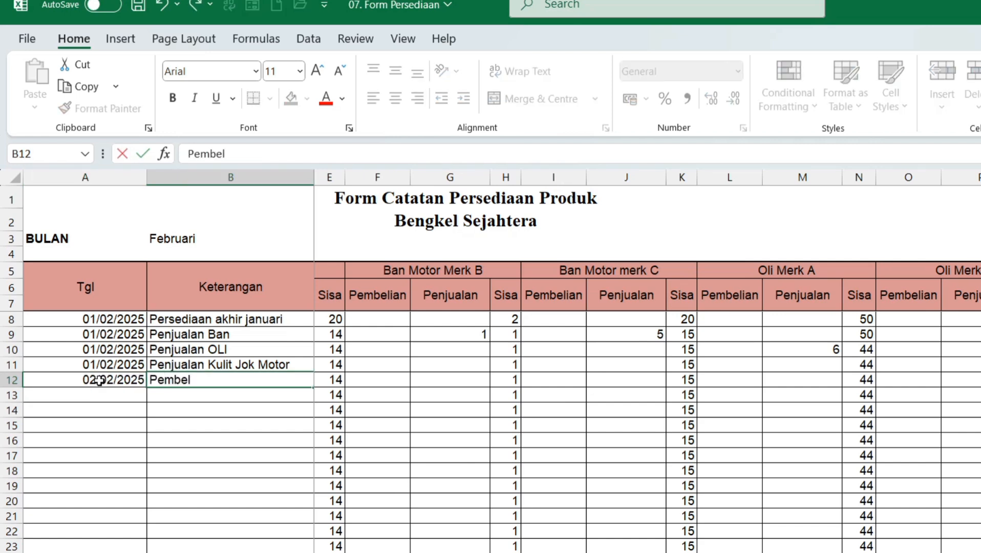
type("ian")
scroll(842, 440, "right", 2)
scroll(841, 440, "right", 3)
scroll(842, 440, "left", 4)
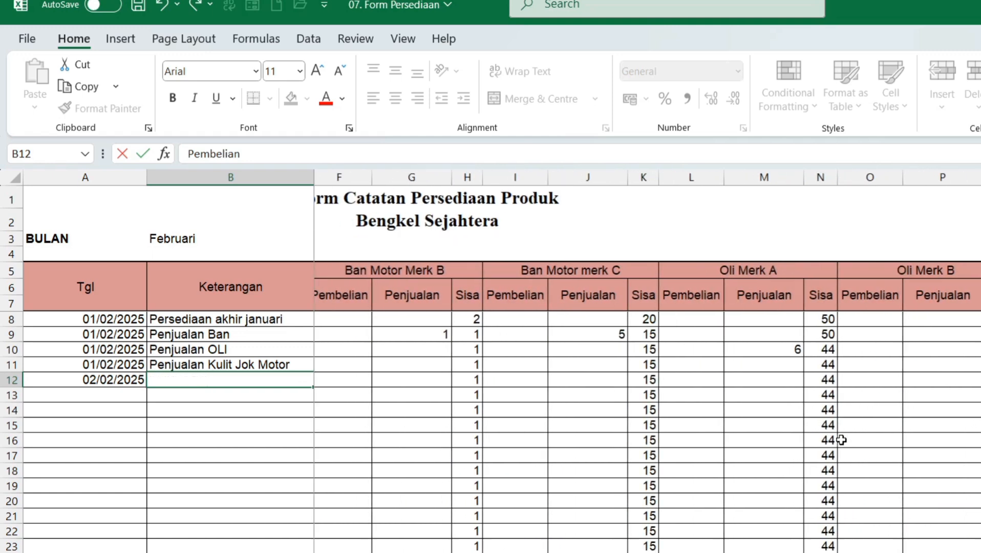
scroll(464, 374, "left", 3)
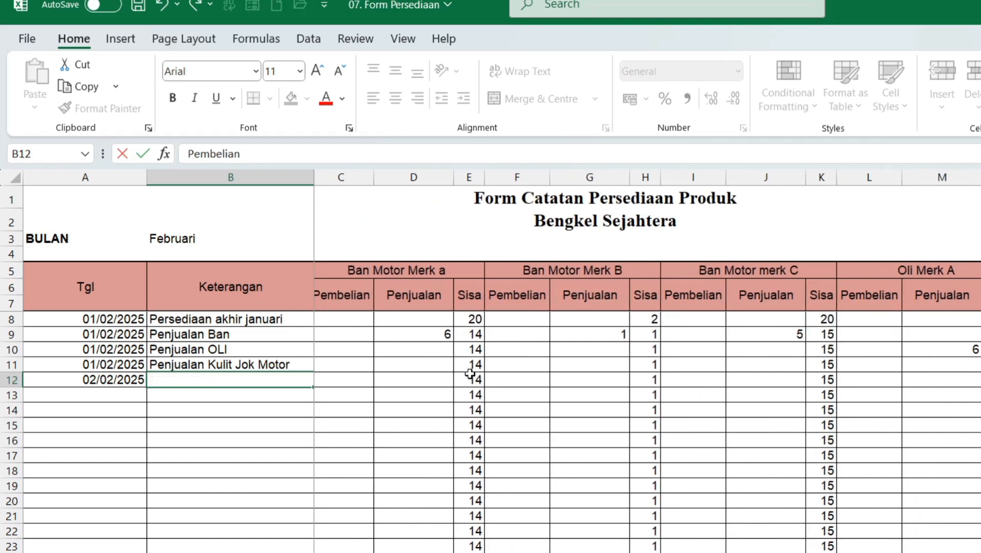
left_click(470, 379)
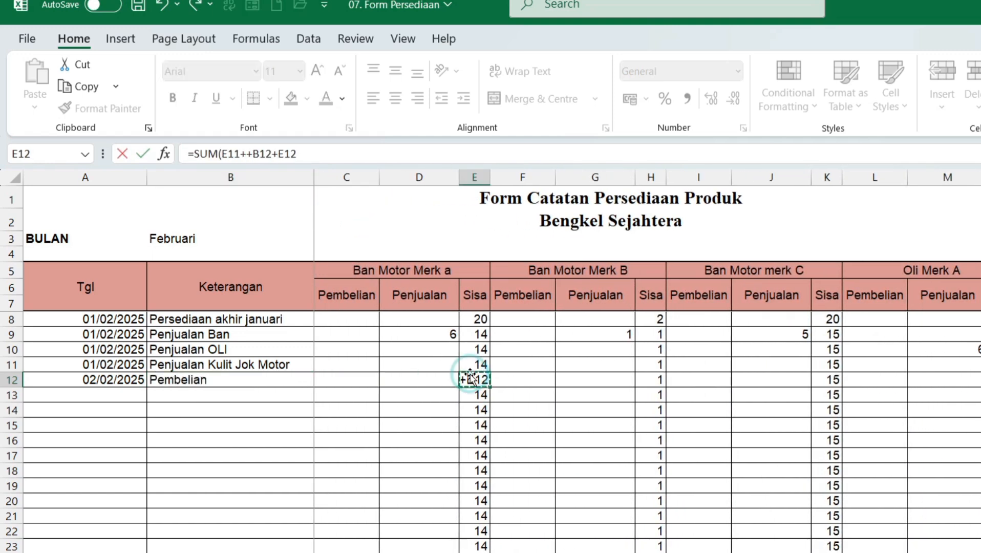
left_click(229, 380)
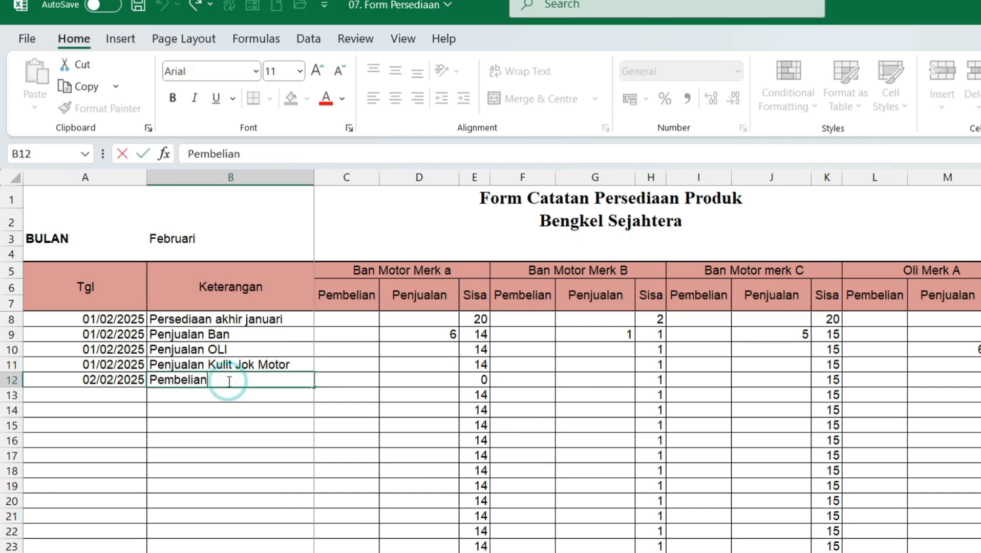
type("Ban motor")
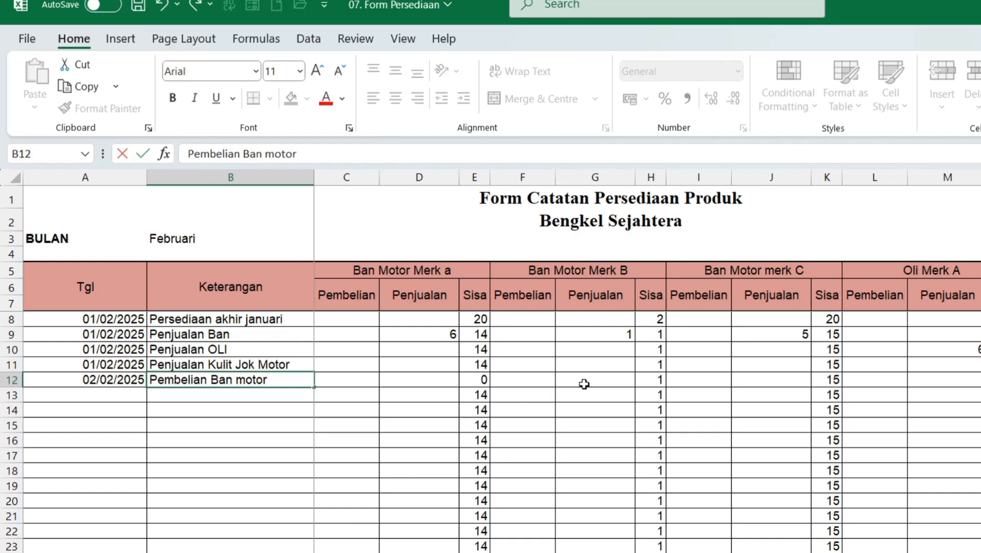
Record a Pembelian of 30 for Ban Motor Merk B in the 02/02/2025 entry, cell F12
left_click(526, 384)
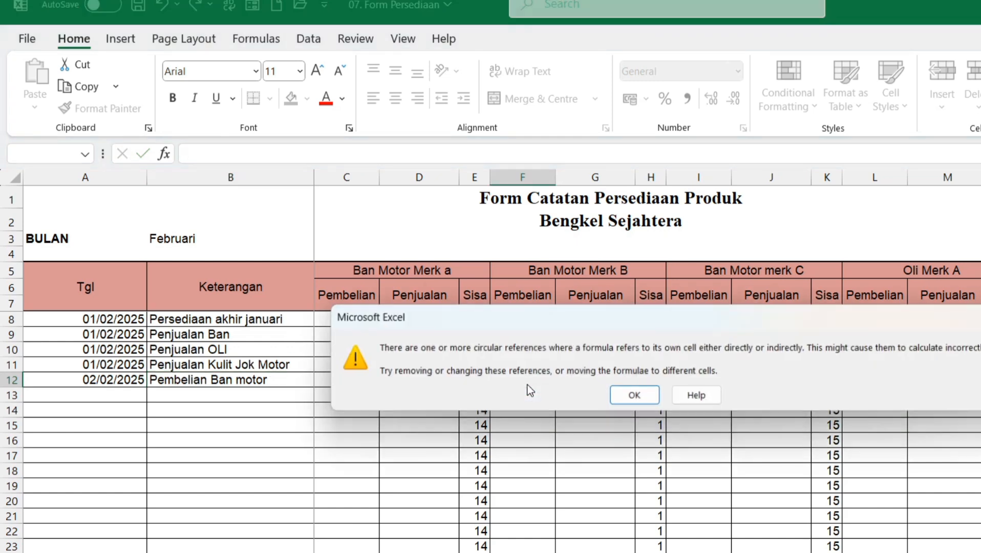
left_click(980, 318)
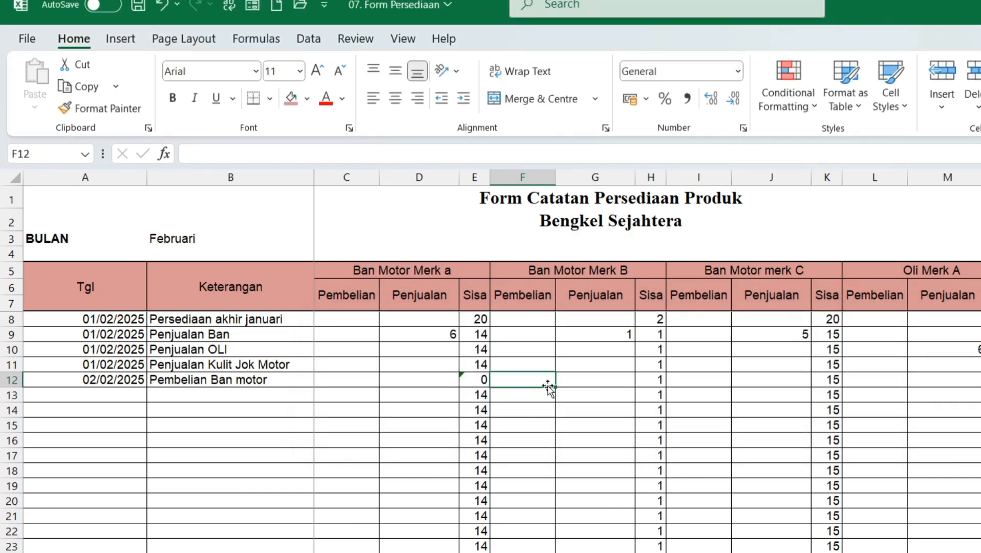
type("30")
key("Return")
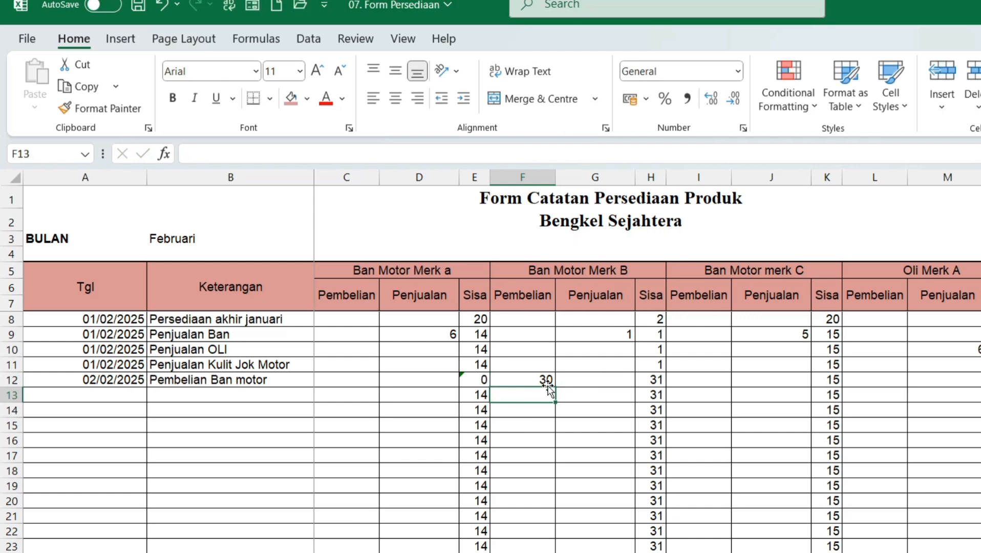